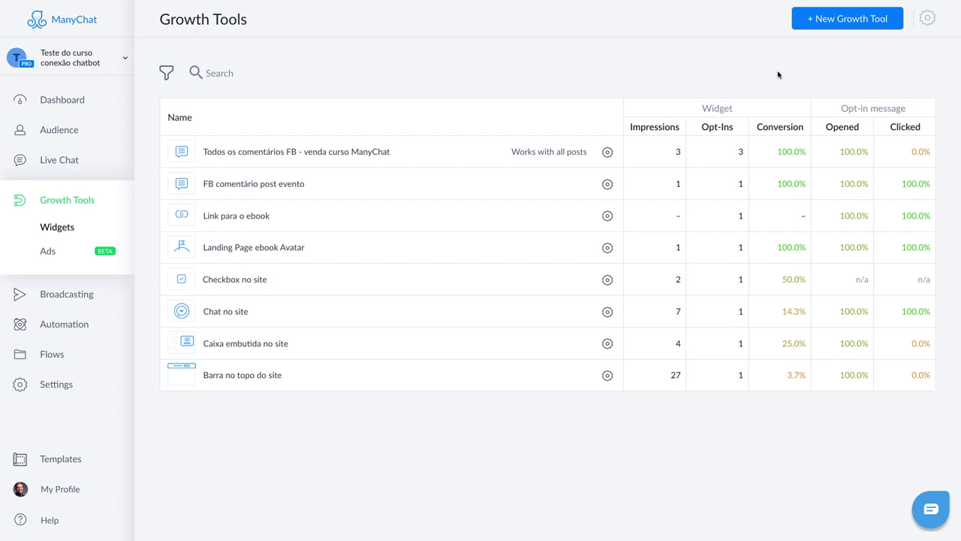
# Create a new Facebook Comments growth tool named "Teste dos novos recursos"
pyautogui.click(833, 24)
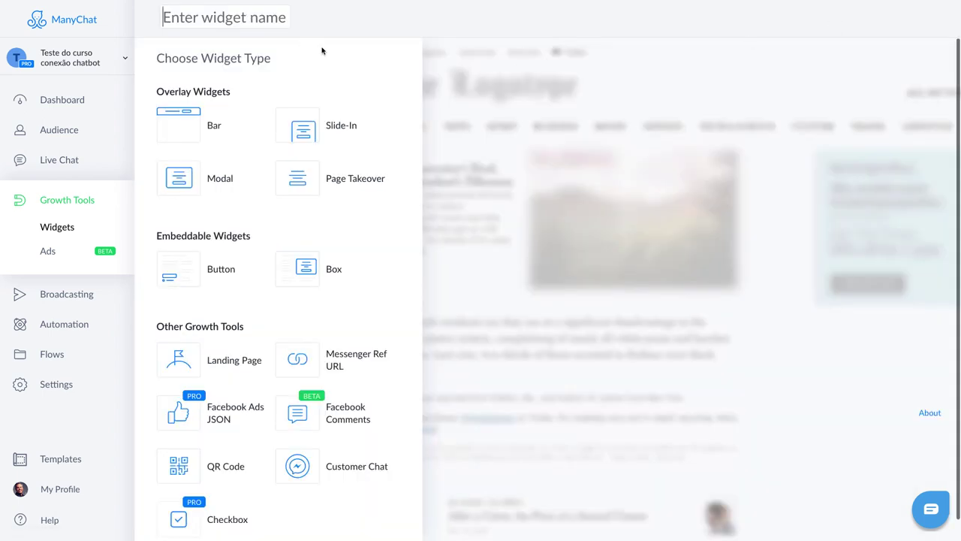
pyautogui.write('Teste')
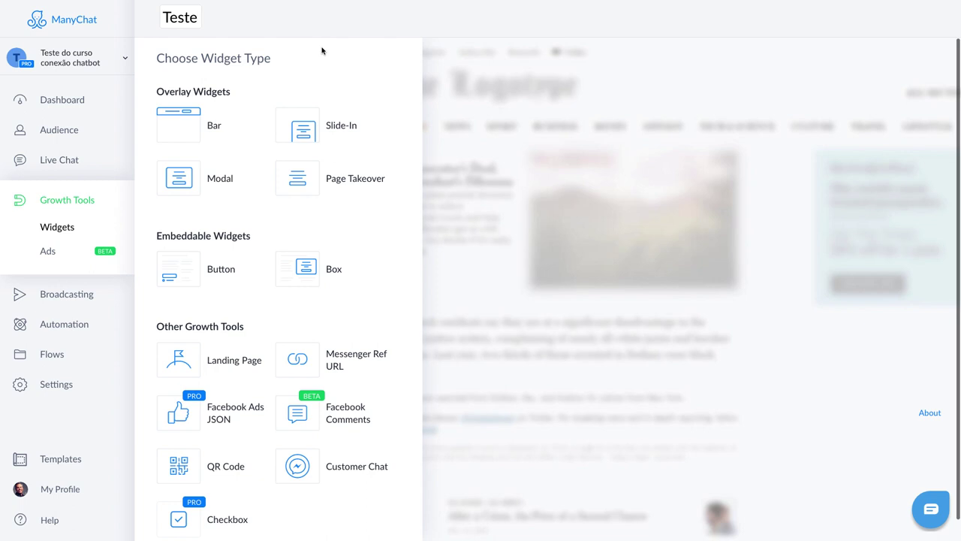
pyautogui.write(' dos novos ')
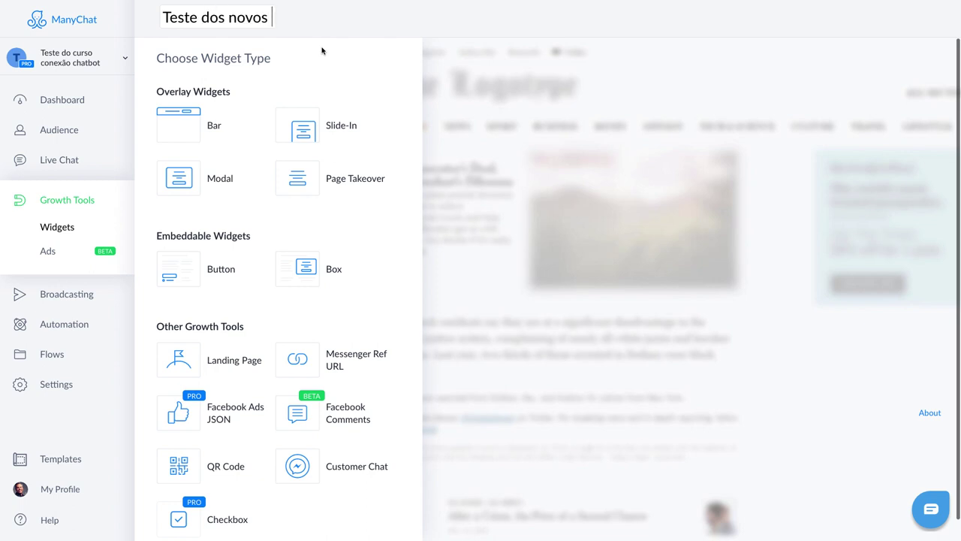
pyautogui.write('recursos')
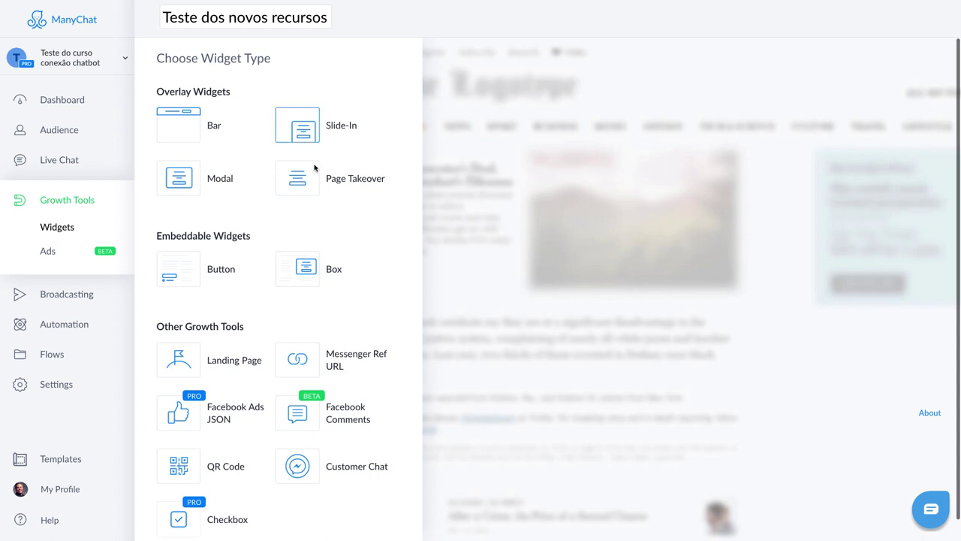
pyautogui.click(343, 416)
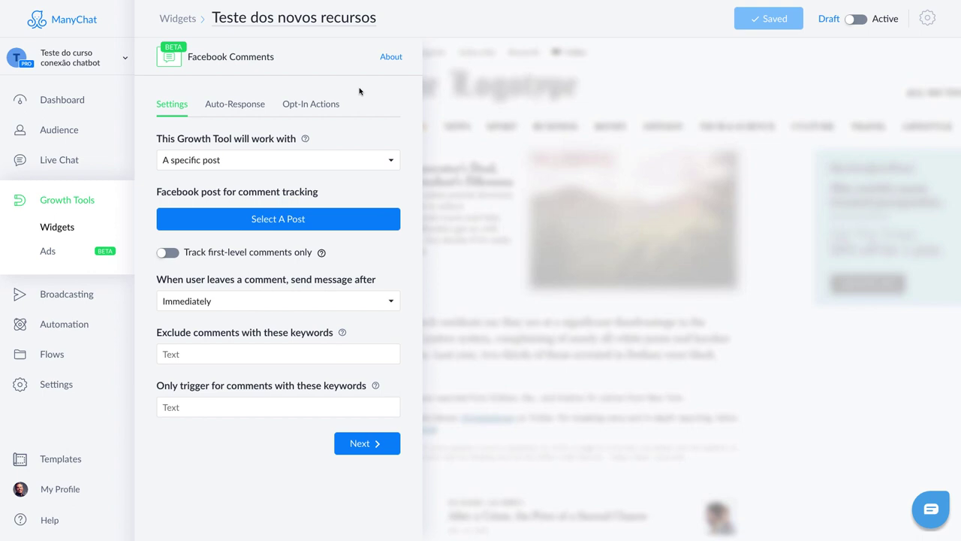
# Open the growth tool's auto-response message and check which content blocks it can contain
pyautogui.click(235, 105)
pyautogui.click(235, 107)
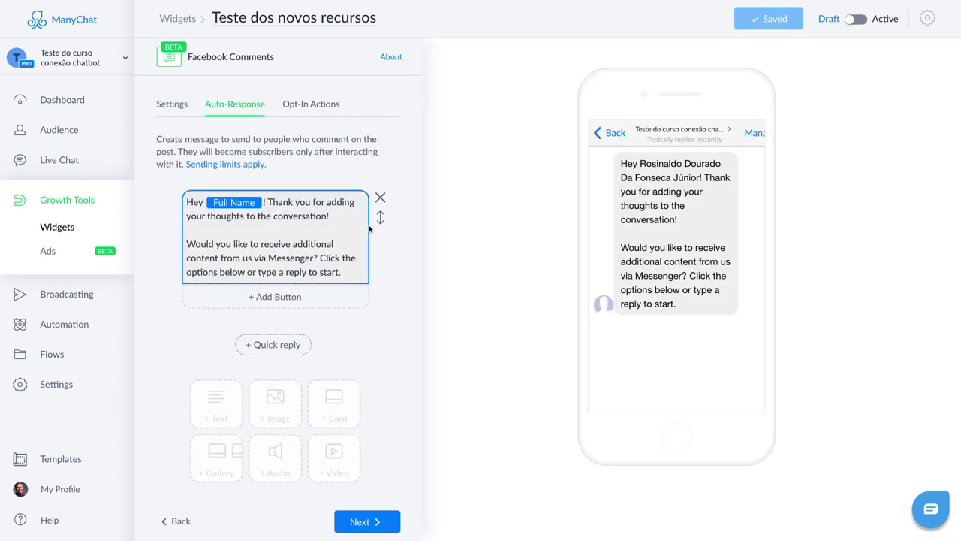
pyautogui.scroll(-1, 165, 254)
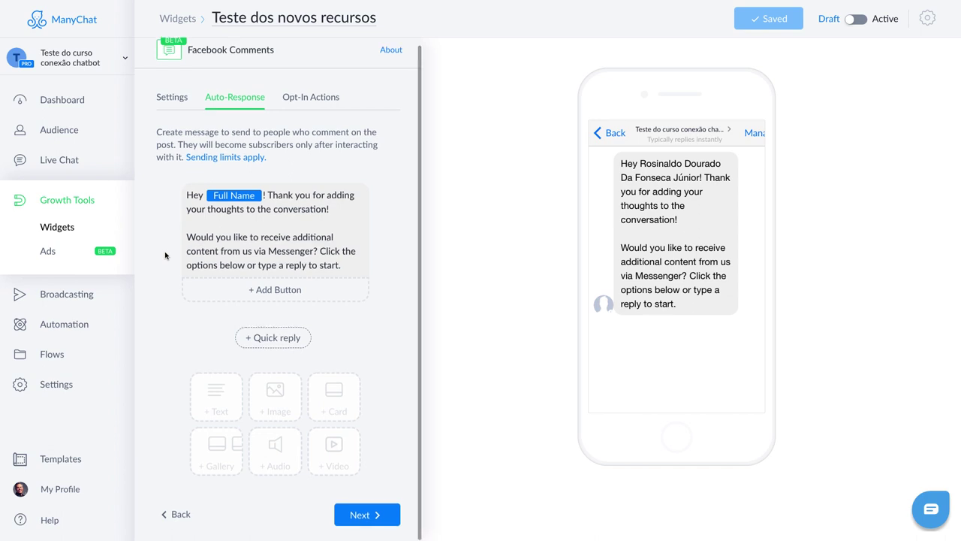
pyautogui.moveTo(214, 397)
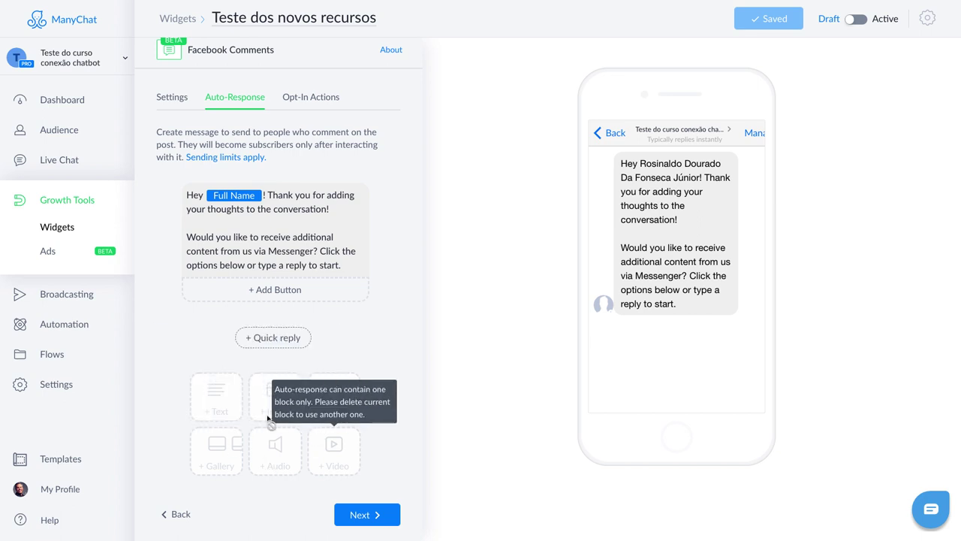
pyautogui.moveTo(254, 241)
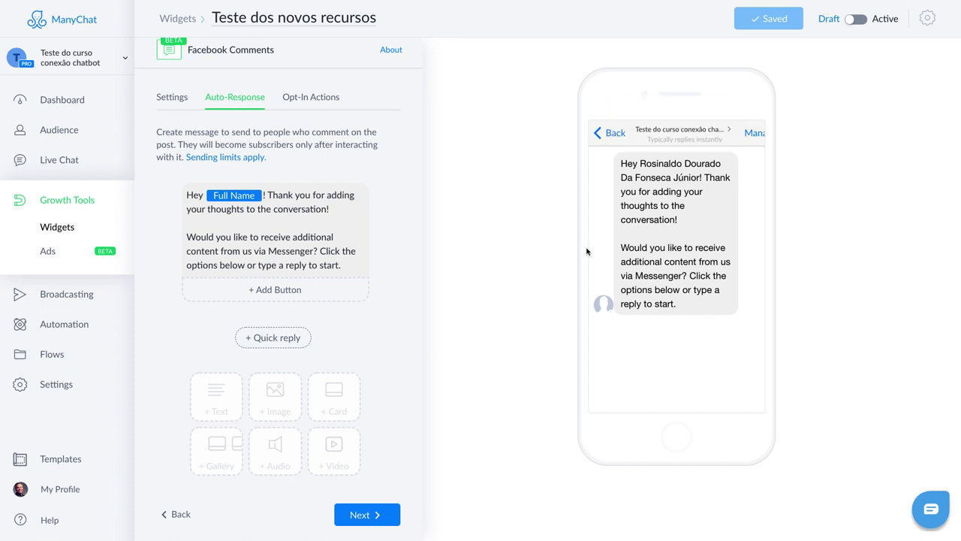
# Examine the auto-response text, especially the greeting and the thank-you sentence
pyautogui.moveTo(188, 195); pyautogui.dragTo(341, 267)
pyautogui.click(302, 219)
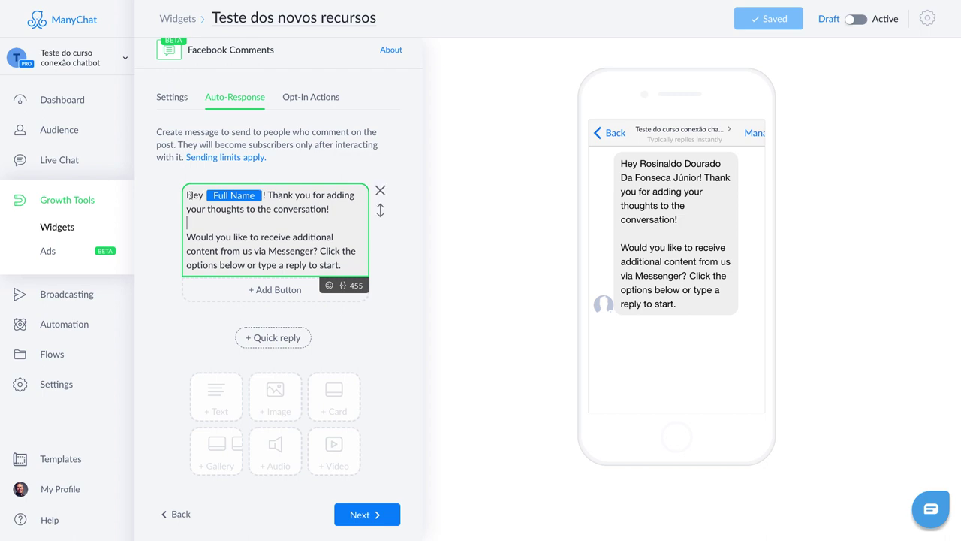
pyautogui.moveTo(187, 196); pyautogui.dragTo(341, 266)
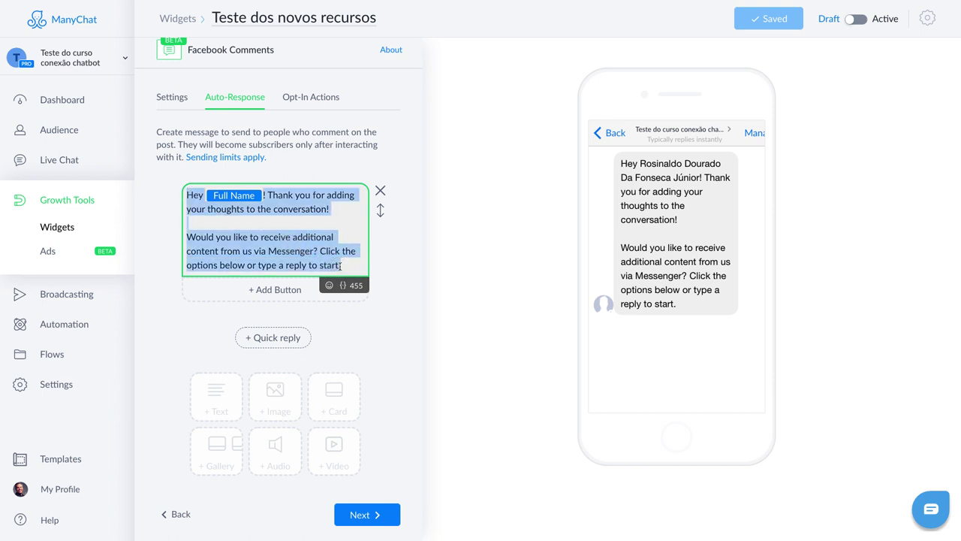
pyautogui.click(286, 222)
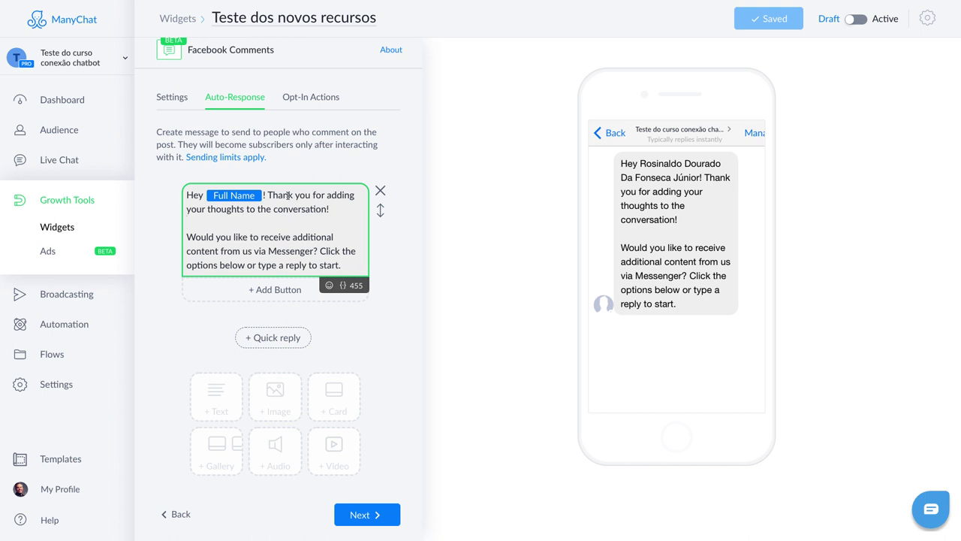
pyautogui.moveTo(289, 196); pyautogui.dragTo(327, 211)
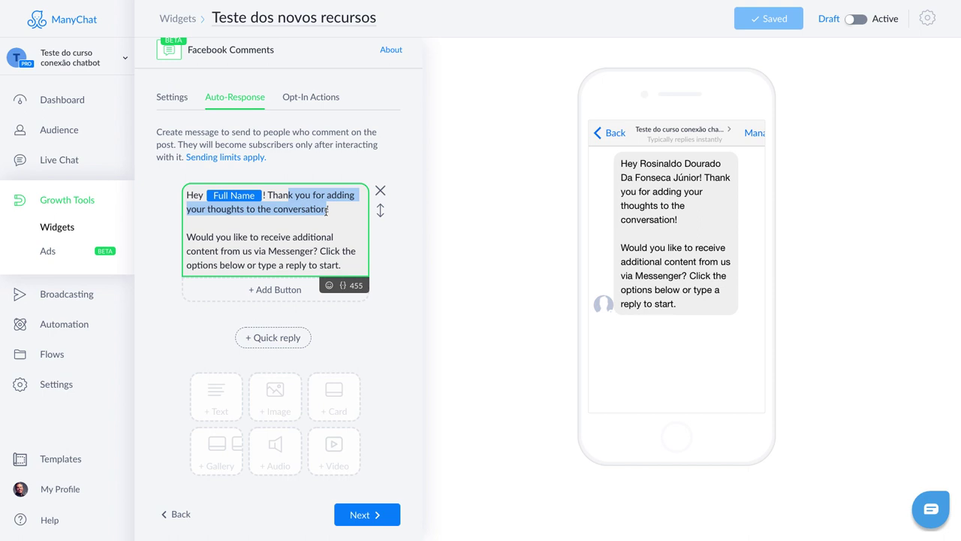
pyautogui.click(328, 211)
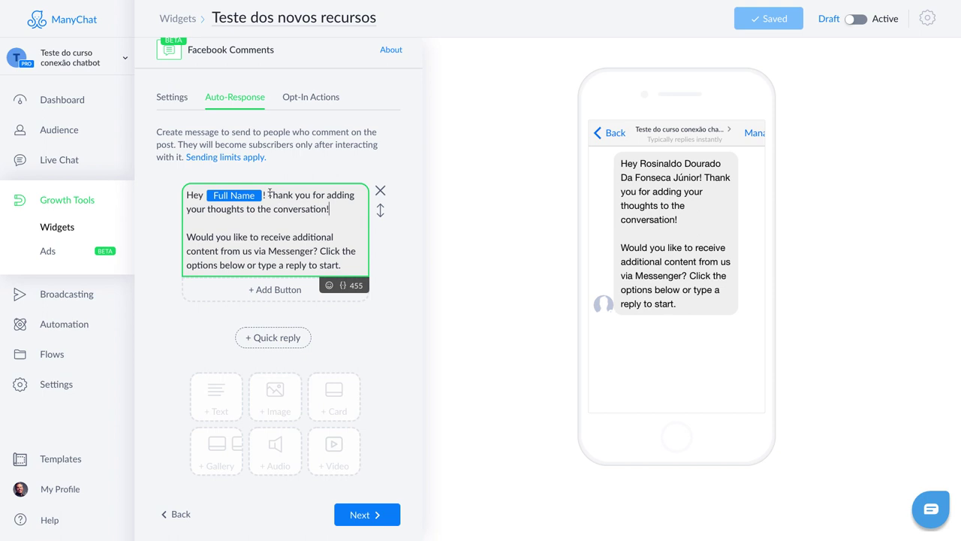
pyautogui.moveTo(269, 195); pyautogui.dragTo(332, 210)
pyautogui.click(333, 210)
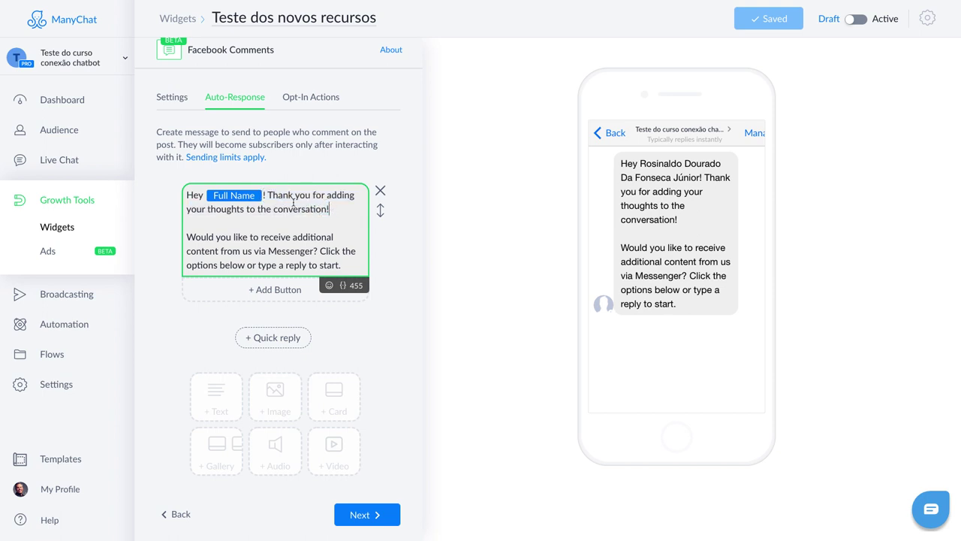
# Examine the auto-response's second paragraph, especially the question about receiving additional content via Messenger
pyautogui.click(219, 226)
pyautogui.moveTo(187, 237); pyautogui.dragTo(289, 239)
pyautogui.moveTo(324, 253); pyautogui.dragTo(319, 251)
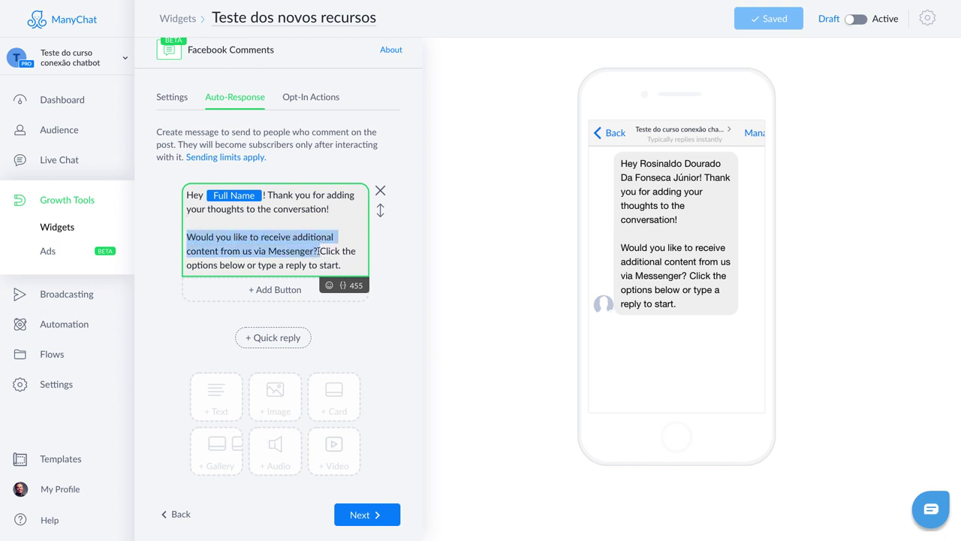
pyautogui.click(216, 241)
pyautogui.moveTo(187, 236); pyautogui.dragTo(345, 267)
pyautogui.click(332, 253)
pyautogui.click(347, 267)
pyautogui.click(298, 238)
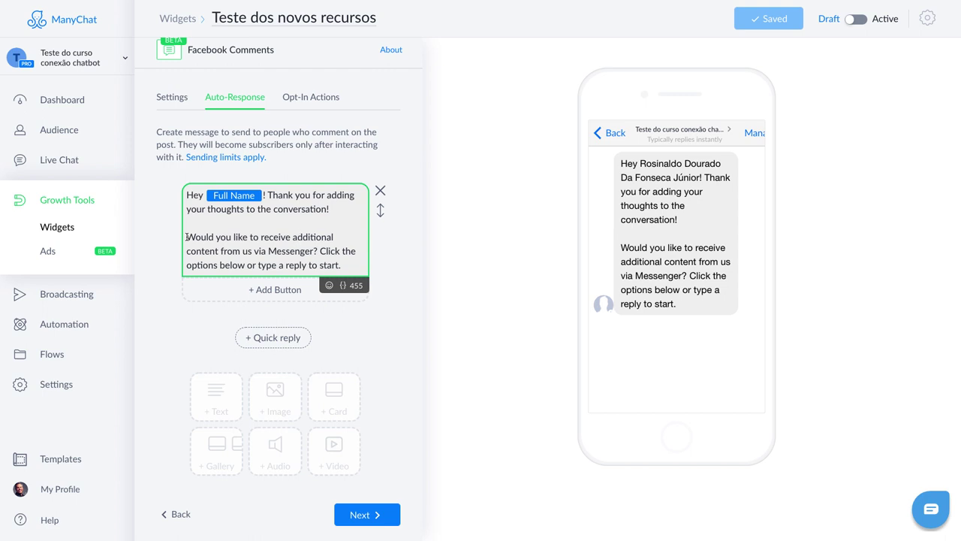
pyautogui.click(212, 223)
pyautogui.moveTo(188, 237); pyautogui.dragTo(314, 252)
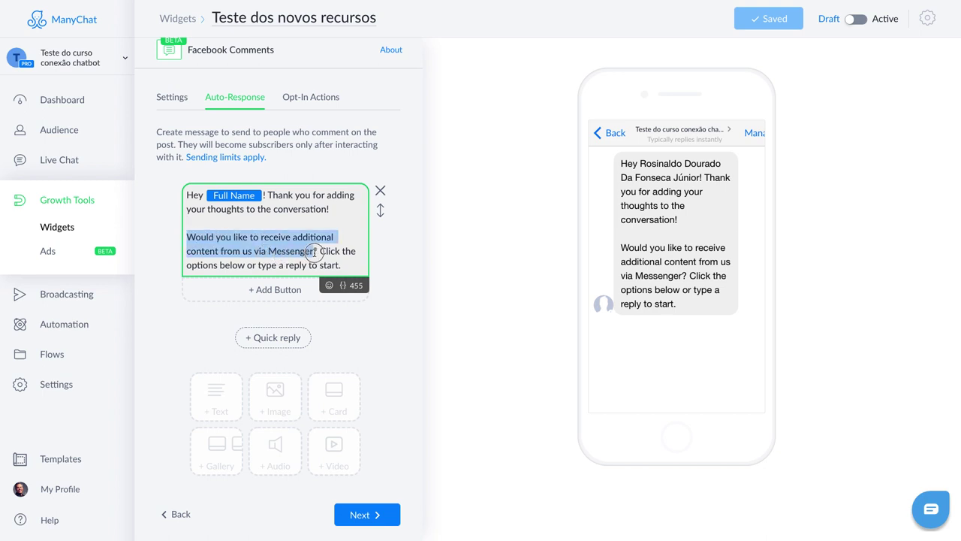
pyautogui.click(275, 224)
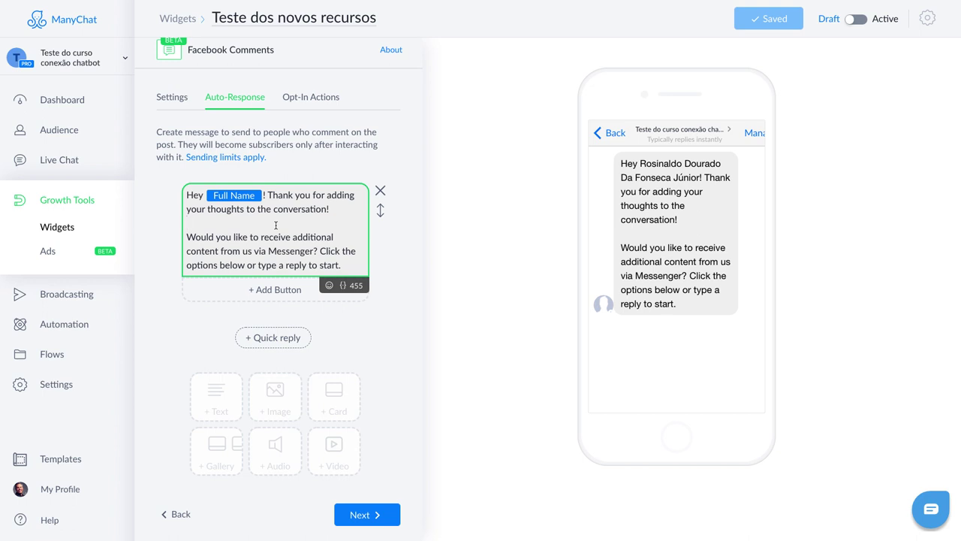
pyautogui.moveTo(187, 238); pyautogui.dragTo(317, 250)
pyautogui.click(277, 223)
pyautogui.moveTo(186, 236); pyautogui.dragTo(287, 248)
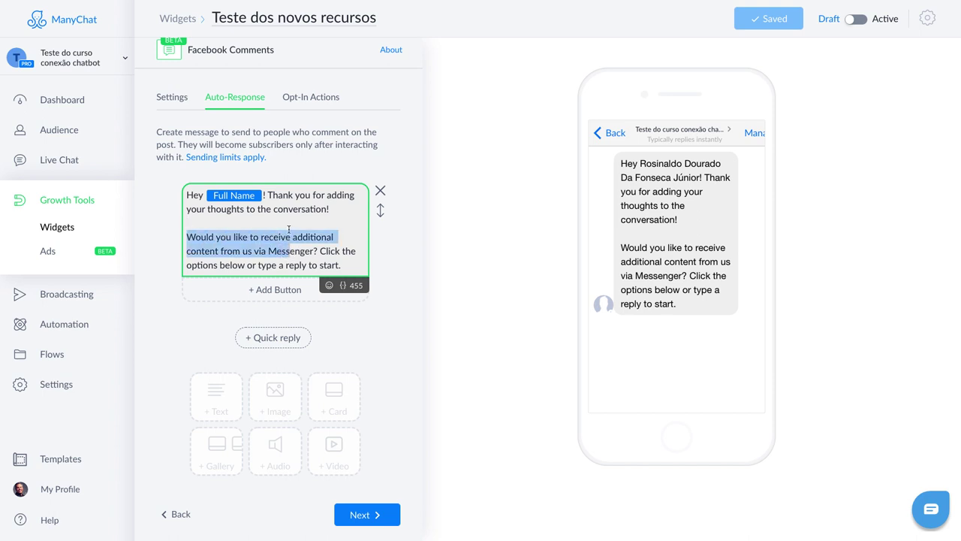
pyautogui.click(269, 221)
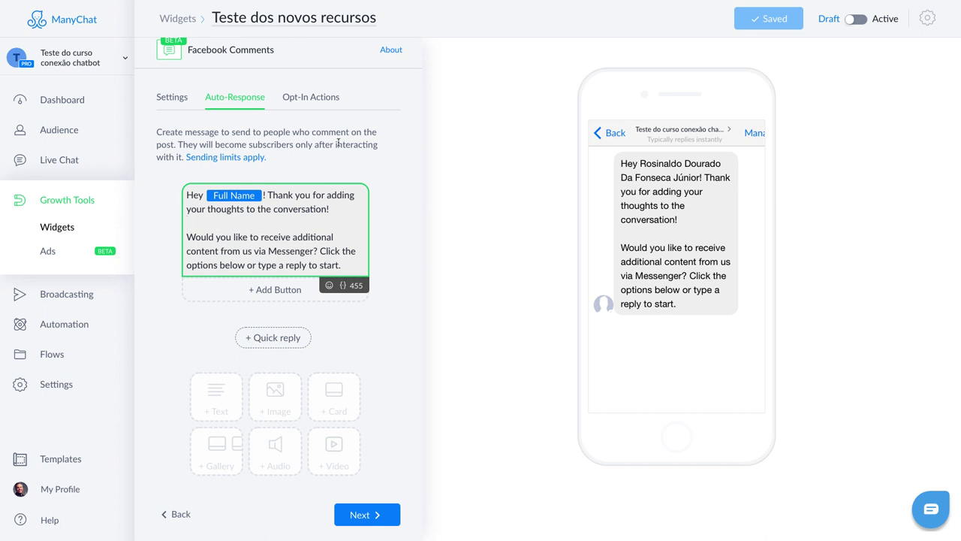
pyautogui.click(188, 236)
pyautogui.moveTo(189, 236); pyautogui.dragTo(316, 251)
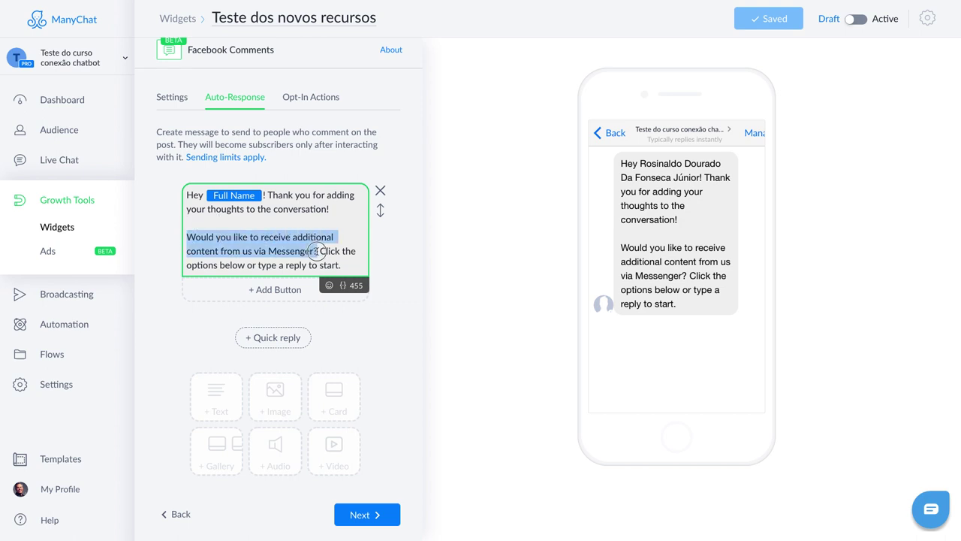
pyautogui.click(226, 223)
pyautogui.moveTo(187, 236); pyautogui.dragTo(319, 251)
pyautogui.click(295, 222)
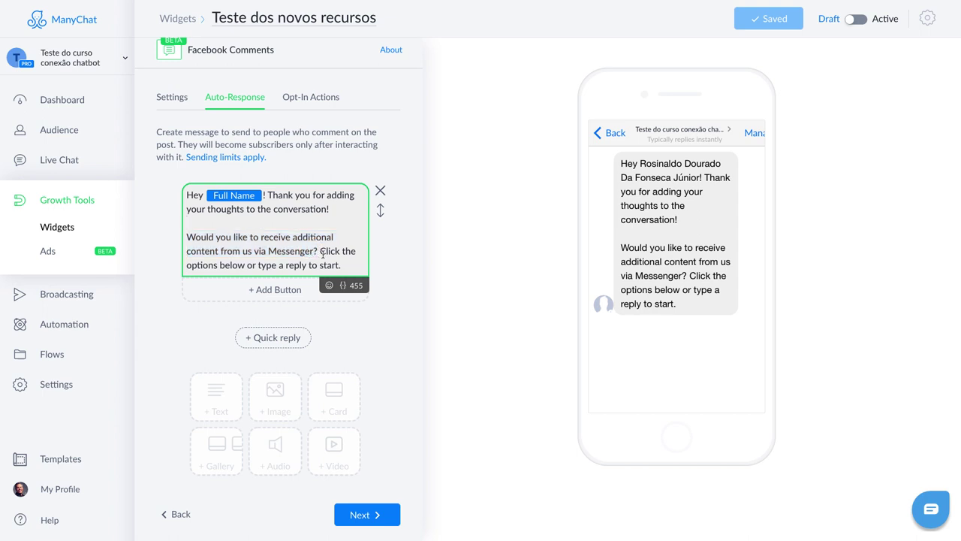
# Break the auto-response text after "via Messenger?" and leave empty lines before the sentence starting "Click the options below"
pyautogui.click(320, 250)
pyautogui.press('Return')
pyautogui.press('Return')
pyautogui.press('Up')
pyautogui.press('Return')
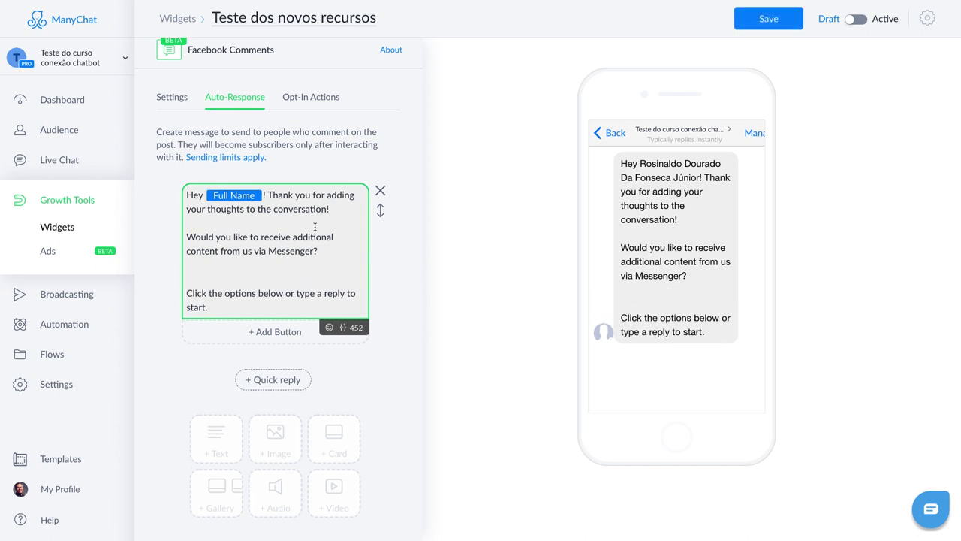
# Add the line "Clique no botão EU QUERO ou responda essa mensagem com EU QUERO" above "Click the options below"
pyautogui.write('Clique na')
pyautogui.press('BackSpace')
pyautogui.write('o botão ')
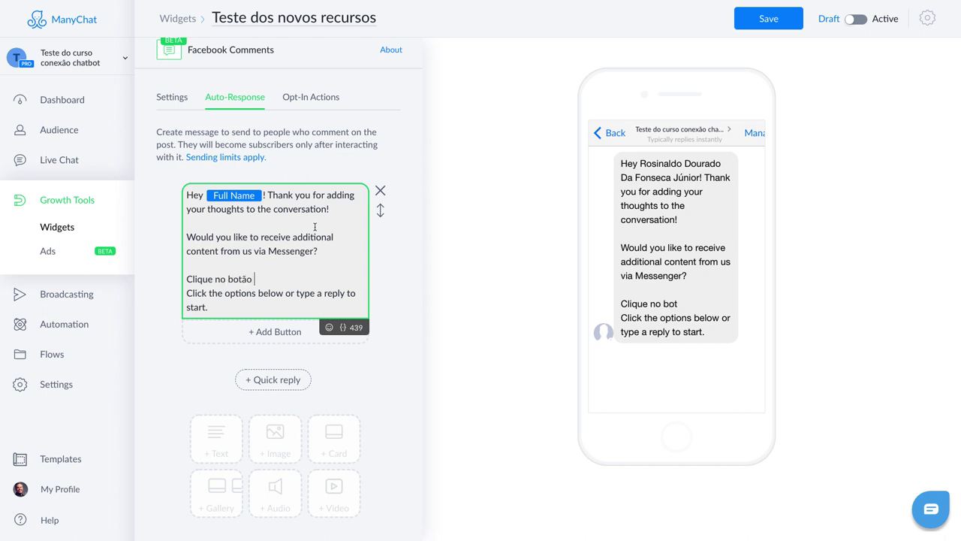
pyautogui.write('EU QUERO ou ')
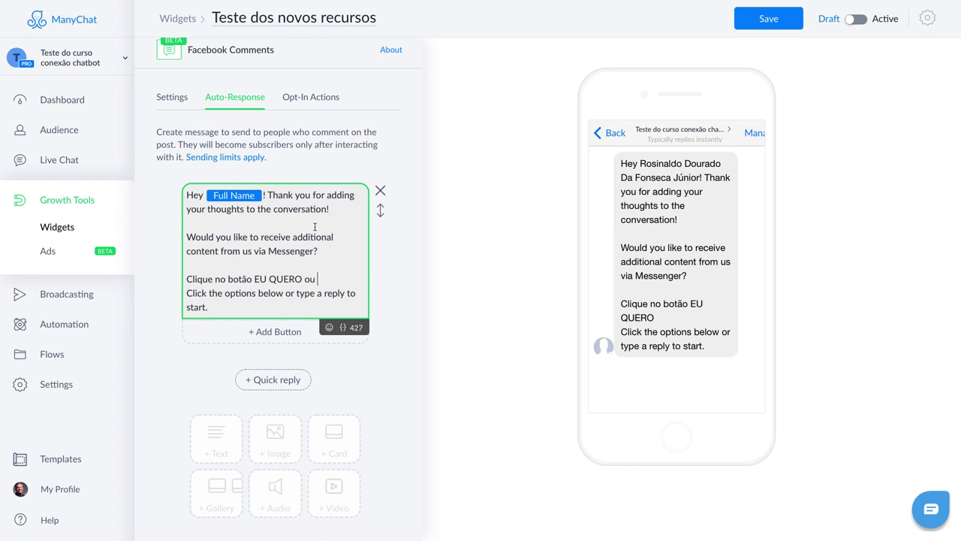
pyautogui.write('responda essa')
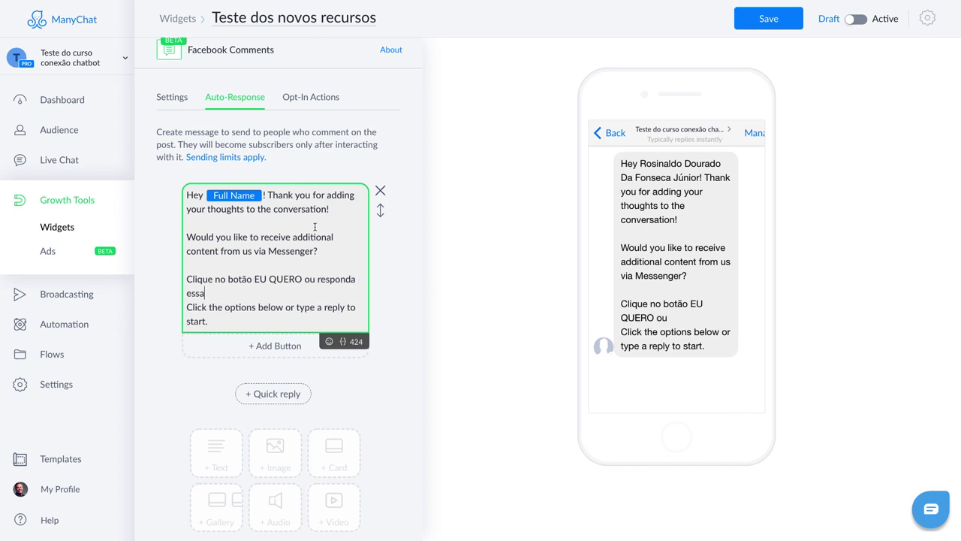
pyautogui.write(' mensagem co')
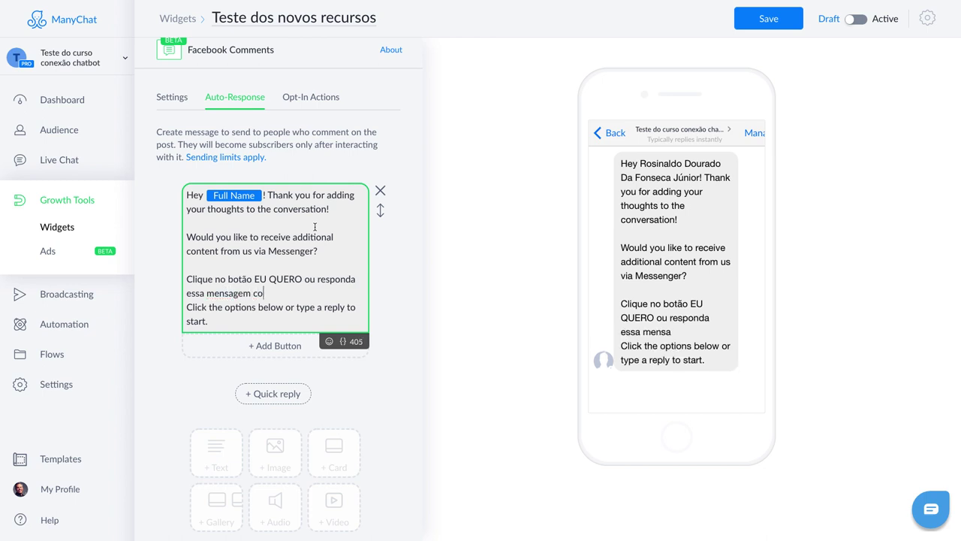
pyautogui.write('m EU QUERO')
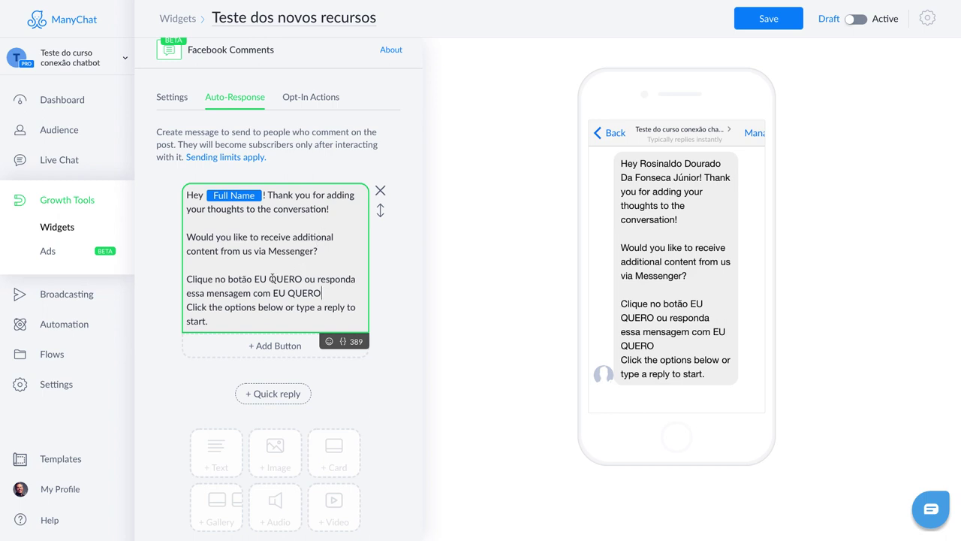
pyautogui.moveTo(255, 279); pyautogui.dragTo(303, 279)
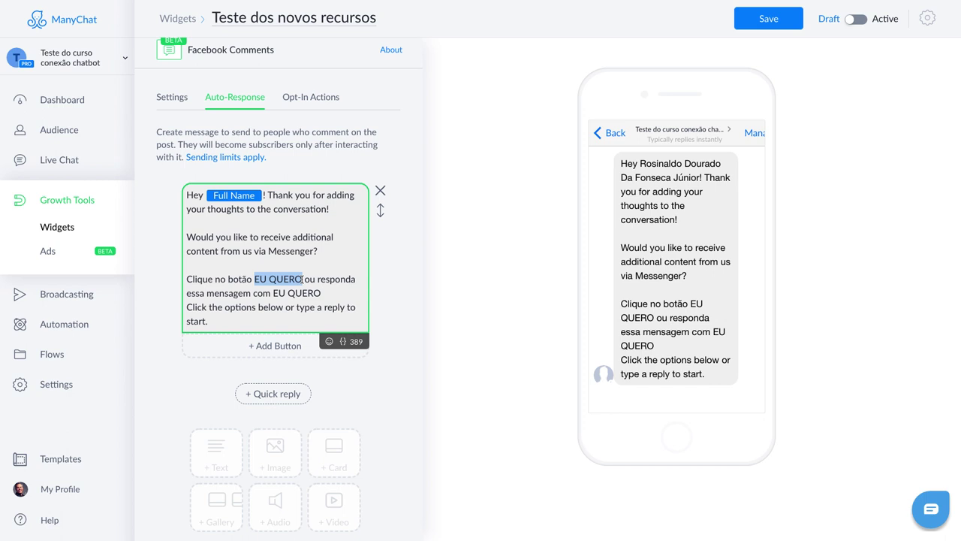
pyautogui.moveTo(253, 279); pyautogui.dragTo(303, 278)
pyautogui.click(319, 280)
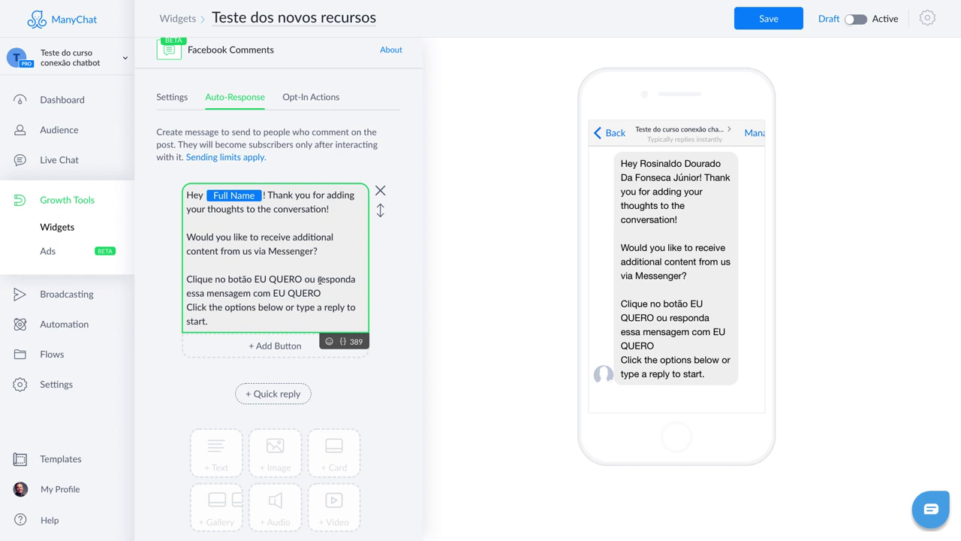
pyautogui.click(279, 266)
pyautogui.moveTo(253, 279); pyautogui.dragTo(302, 278)
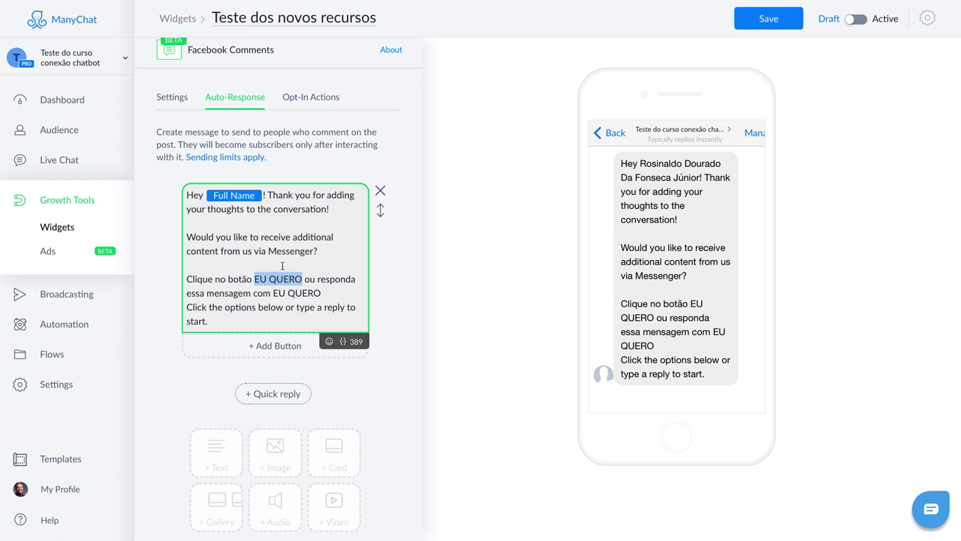
pyautogui.click(281, 266)
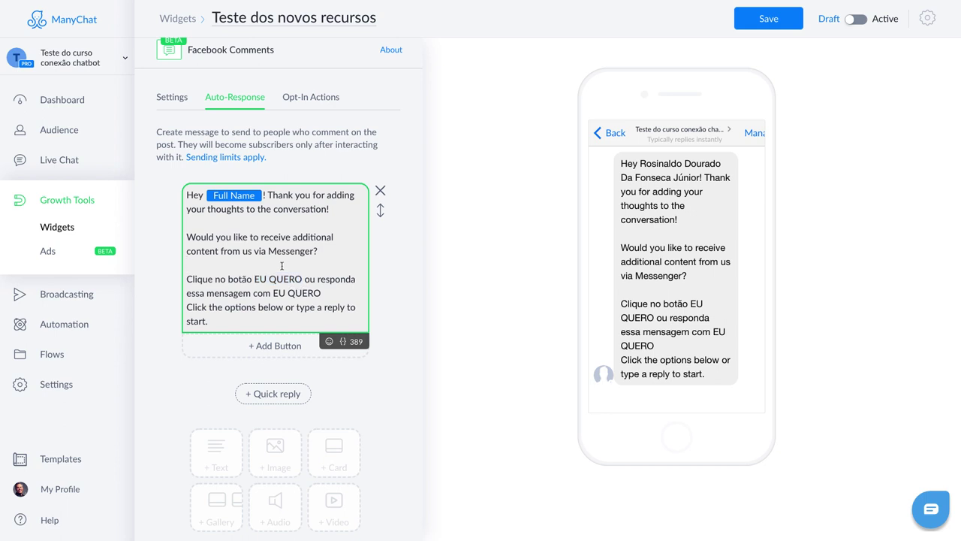
# Replace the first "EU QUERO" in the auto-response text, after "Clique no botão", with "EVENTO ABC"
pyautogui.moveTo(254, 279); pyautogui.dragTo(302, 279)
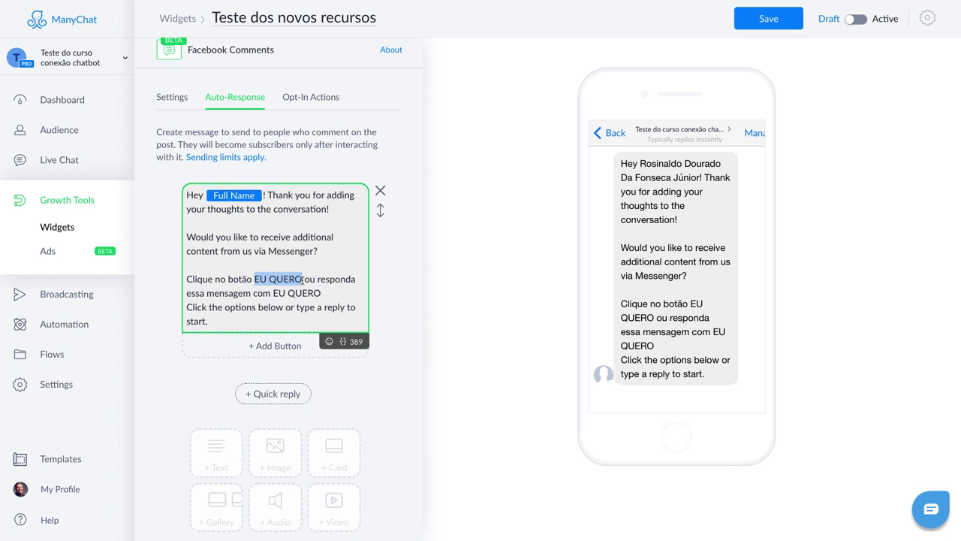
pyautogui.write('ev')
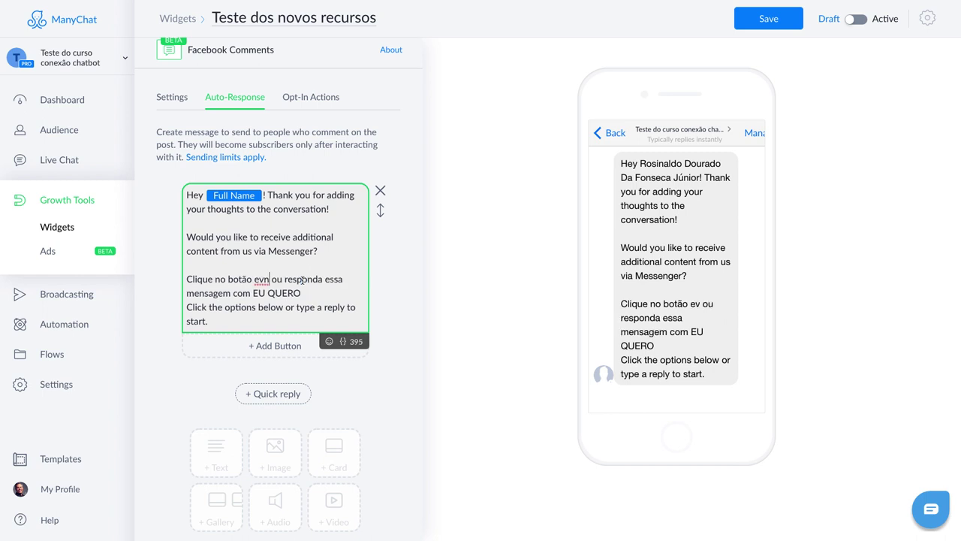
pyautogui.press('BackSpace')
pyautogui.press('BackSpace')
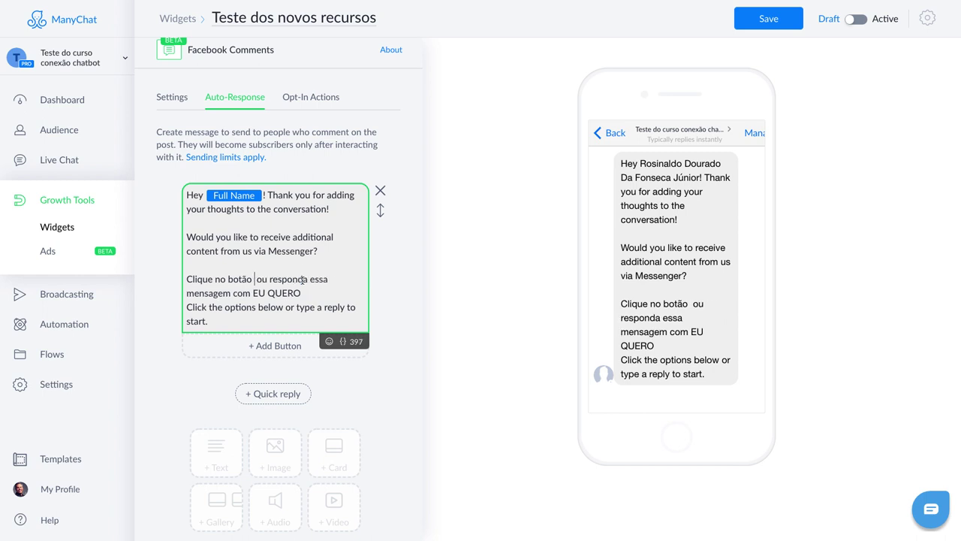
pyautogui.write('EVENTOABX')
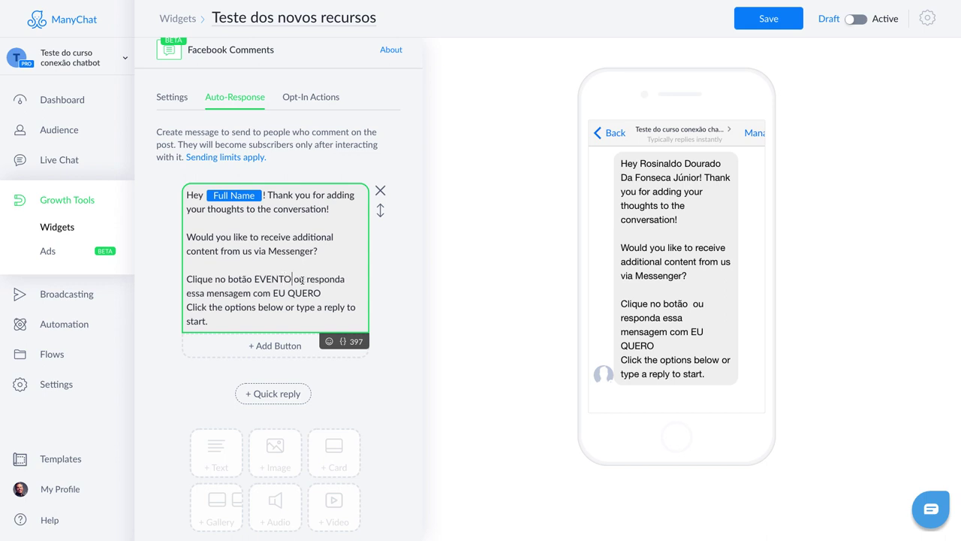
pyautogui.press('BackSpace')
pyautogui.press('BackSpace')
pyautogui.press('BackSpace')
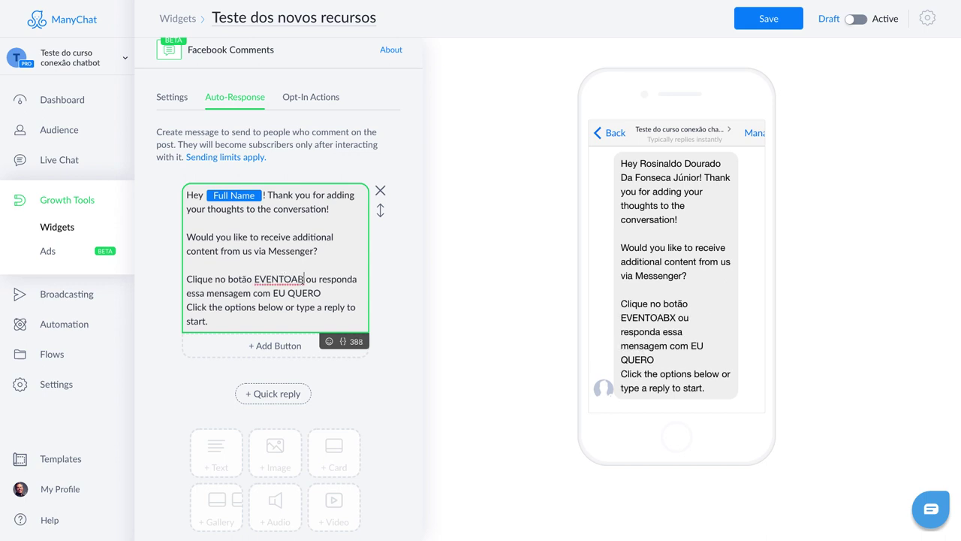
pyautogui.write('ABC')
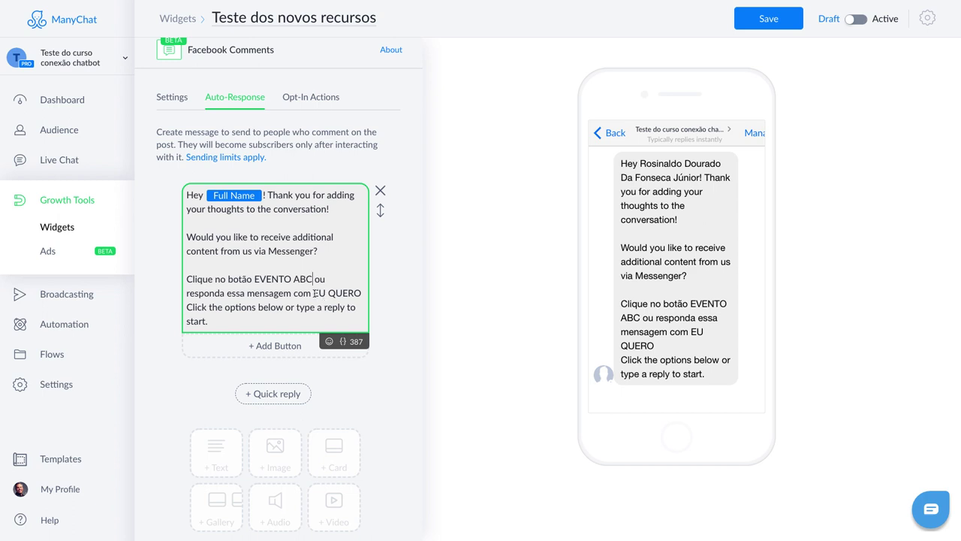
# Replace the remaining "EU QUERO", after "responda essa mensagem com", with "EVENTO ABC"
pyautogui.moveTo(314, 292); pyautogui.dragTo(360, 293)
pyautogui.write('EVE')
pyautogui.write('ABC')
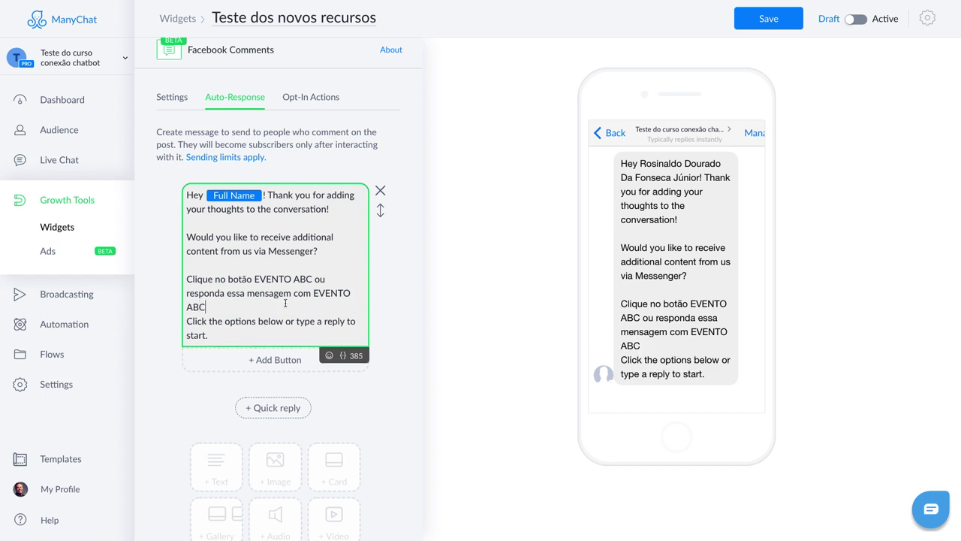
# Add a button titled "EVENTO ABC" to the auto-response message
pyautogui.click(275, 360)
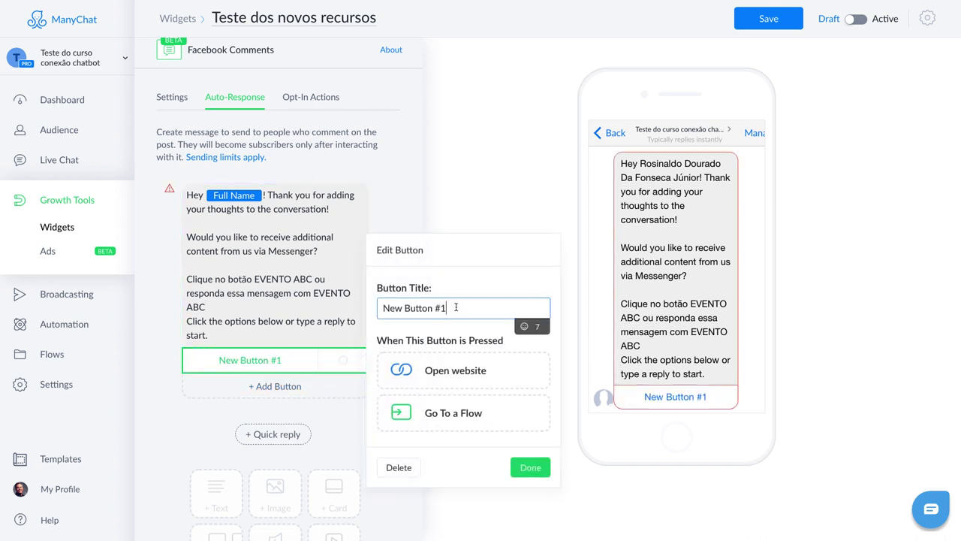
pyautogui.moveTo(383, 308); pyautogui.dragTo(450, 308)
pyautogui.write('EVENTO ABC')
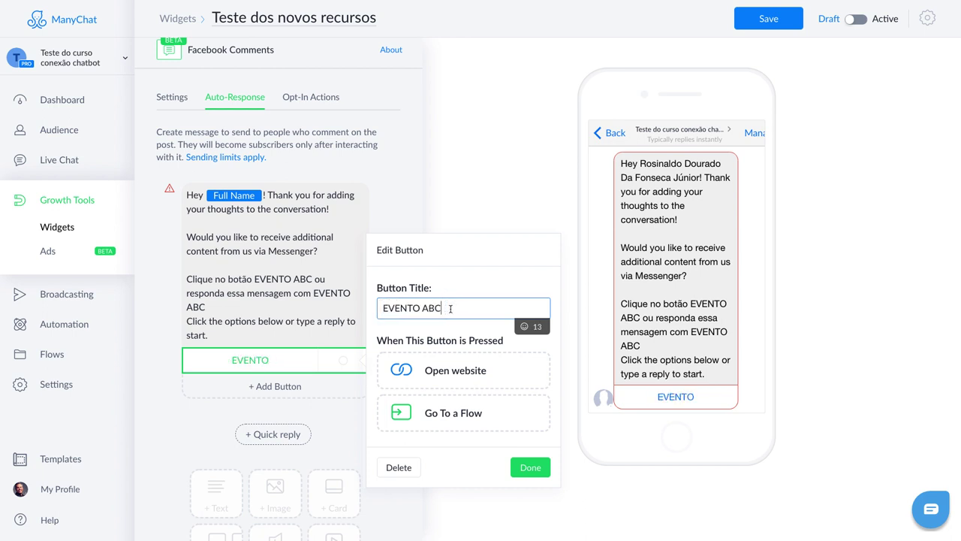
# Add a quick reply labelled "EVENTO ABC" below the auto-response message
pyautogui.click(272, 405)
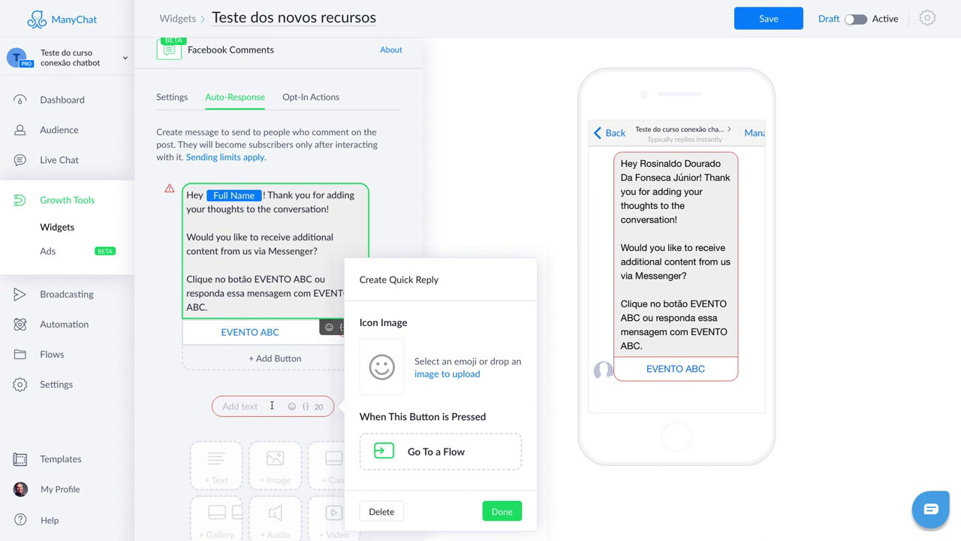
pyautogui.click(240, 406)
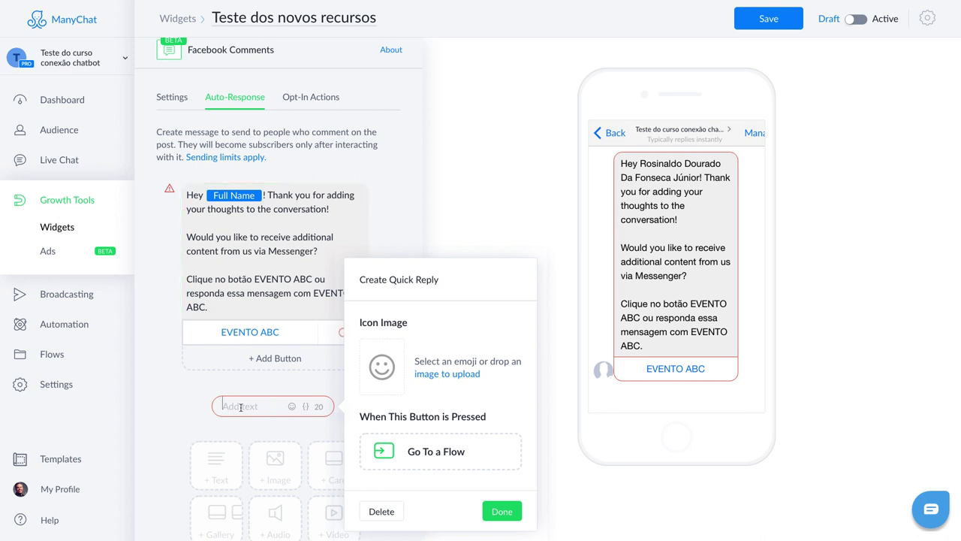
pyautogui.write('EVENTO')
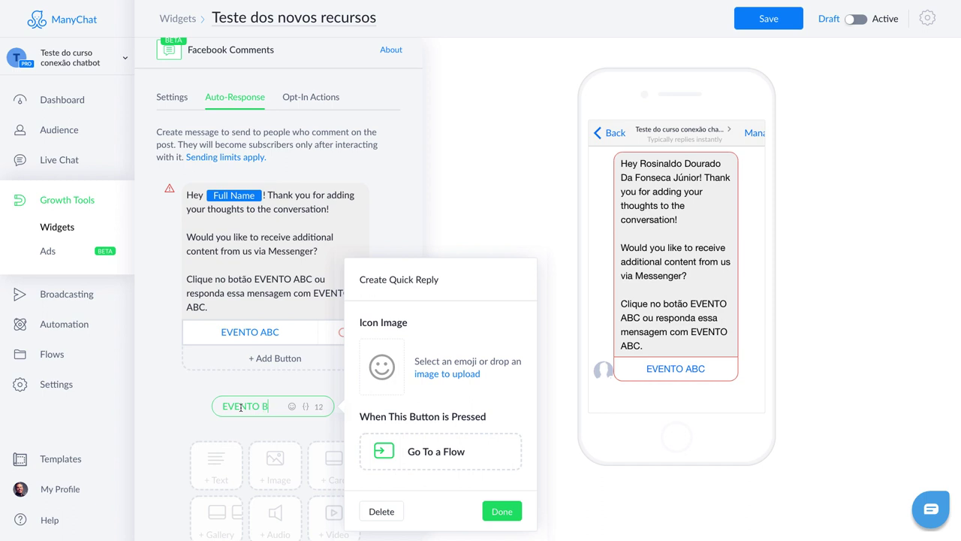
pyautogui.write(' ABC')
pyautogui.click(249, 386)
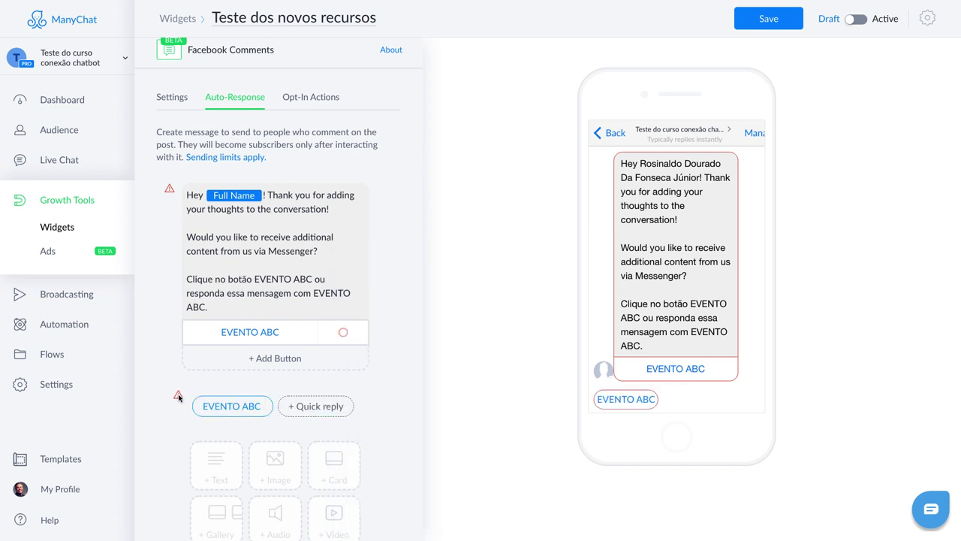
# Examine the available actions of the "EVENTO ABC" quick reply and of the "EVENTO ABC" button, closing each editor without changes
pyautogui.click(225, 406)
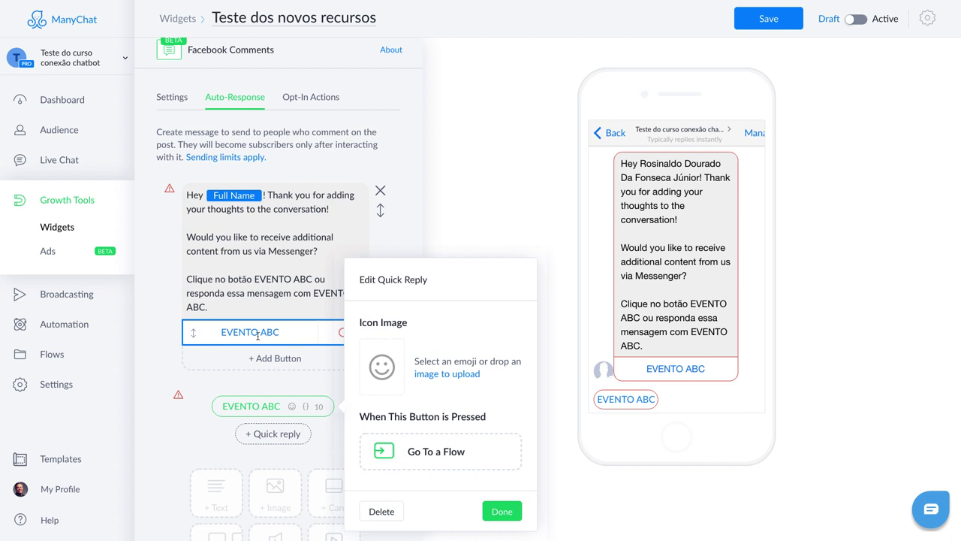
pyautogui.click(174, 288)
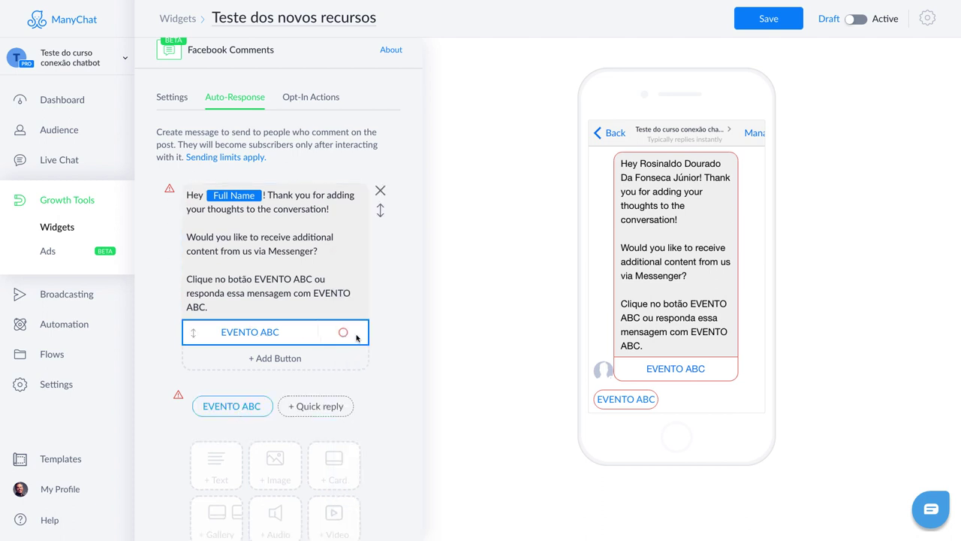
pyautogui.click(317, 334)
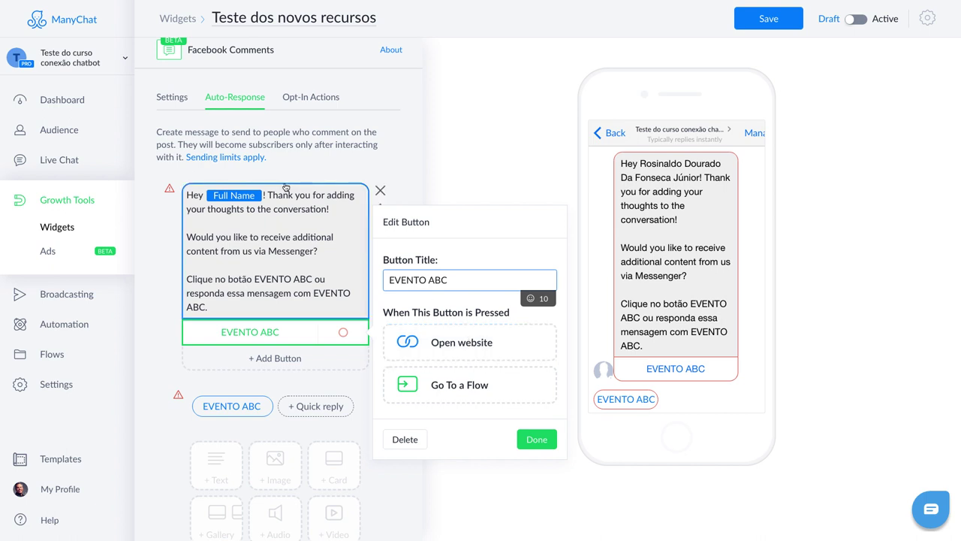
pyautogui.click(213, 152)
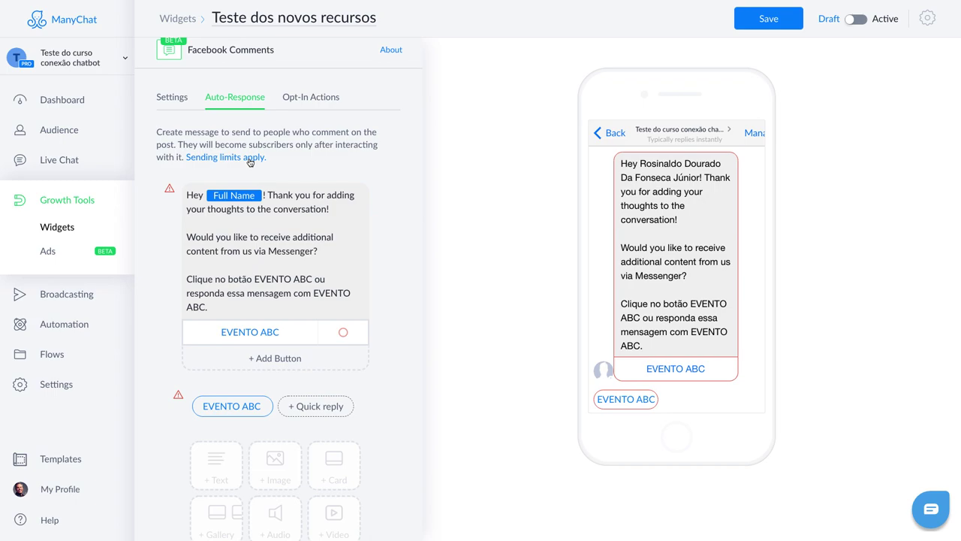
# Open the sending limits information and read the "How it works?" note about buttons linked to a URL and opt-in
pyautogui.click(235, 160)
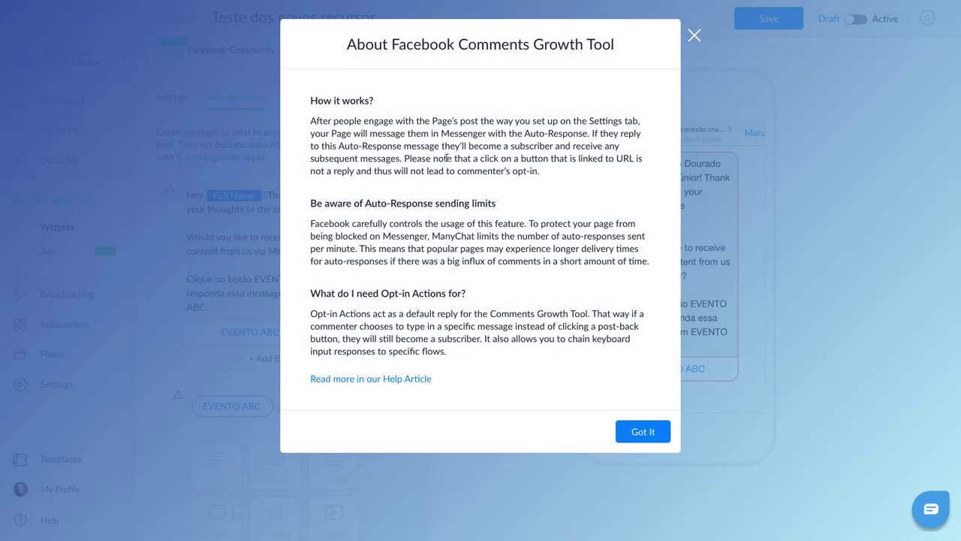
pyautogui.moveTo(448, 158); pyautogui.dragTo(532, 158)
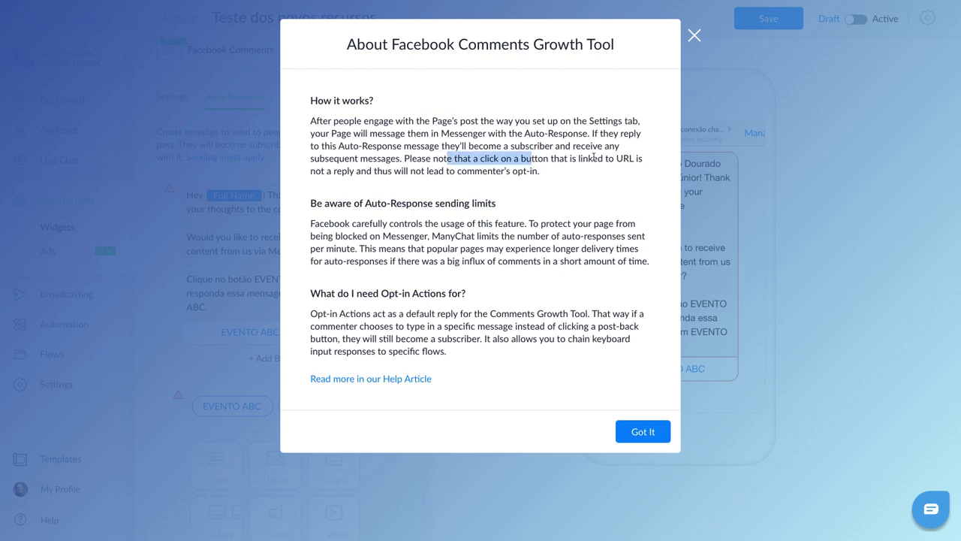
pyautogui.doubleClick(626, 158)
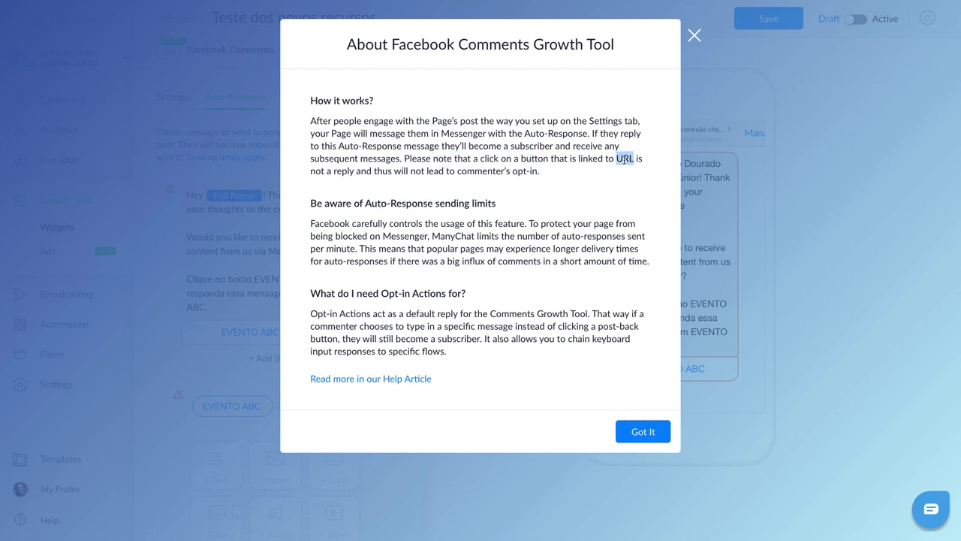
pyautogui.moveTo(315, 171); pyautogui.dragTo(536, 171)
pyautogui.click(430, 171)
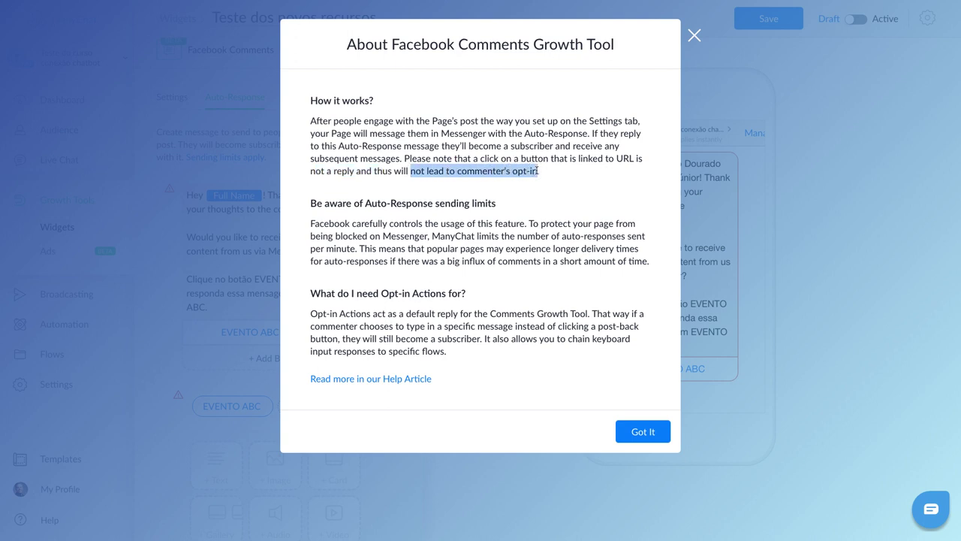
pyautogui.click(694, 37)
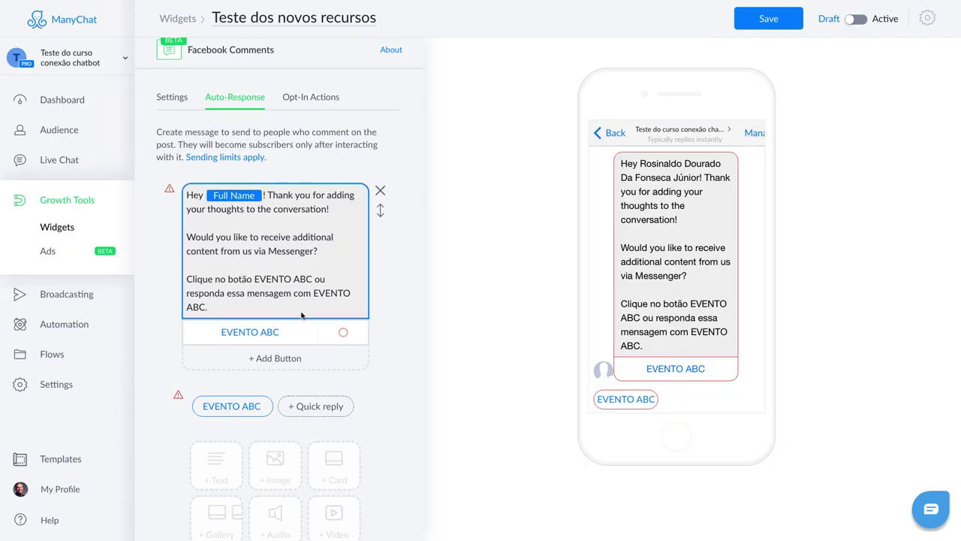
# Set the "EVENTO ABC" button's action to Go To a Flow, without choosing a flow
pyautogui.click(313, 333)
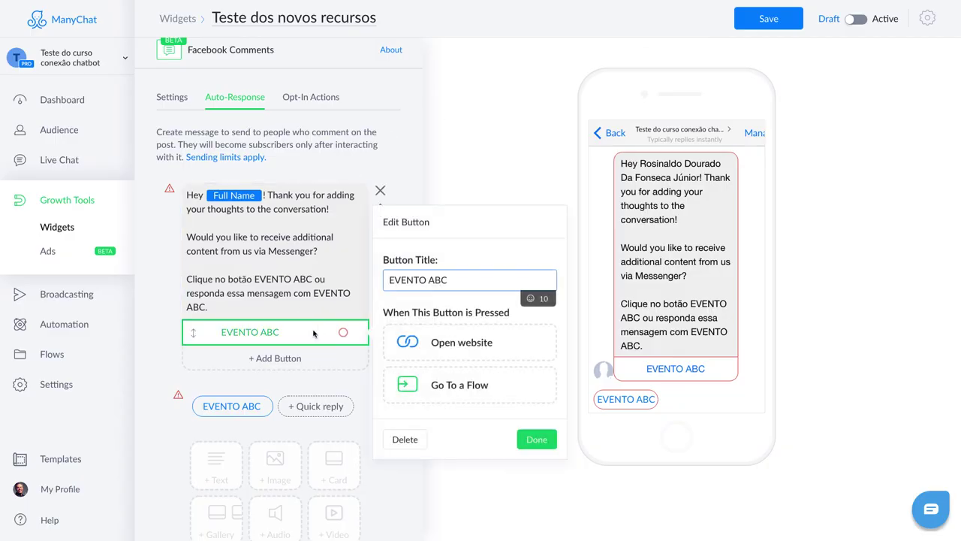
pyautogui.click(469, 387)
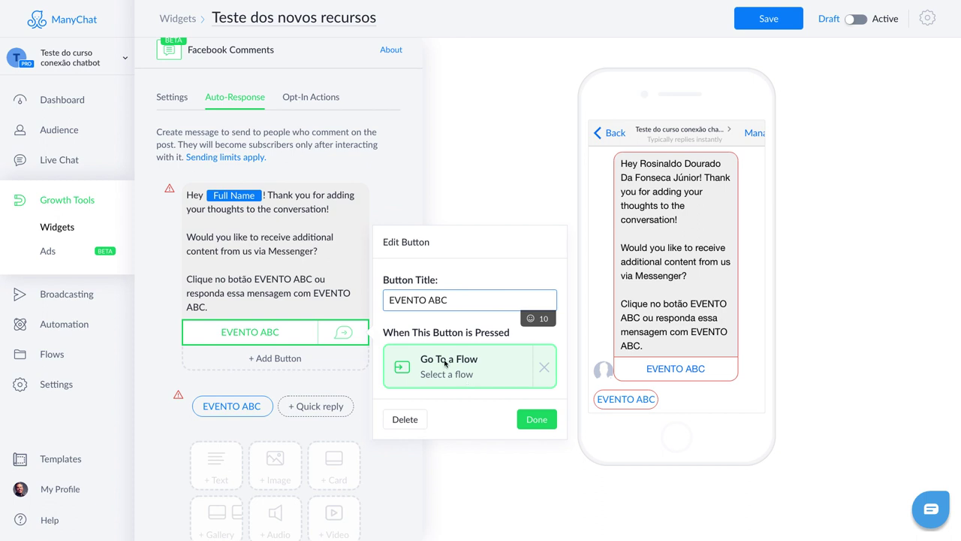
pyautogui.click(536, 420)
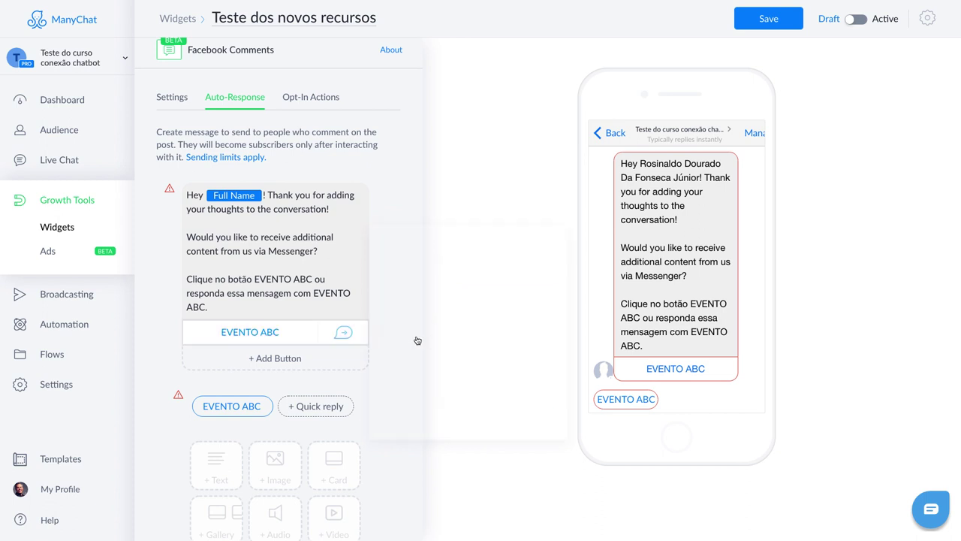
# View the flows available for the "EVENTO ABC" button and its flow setting, and close them without picking a flow
pyautogui.click(290, 335)
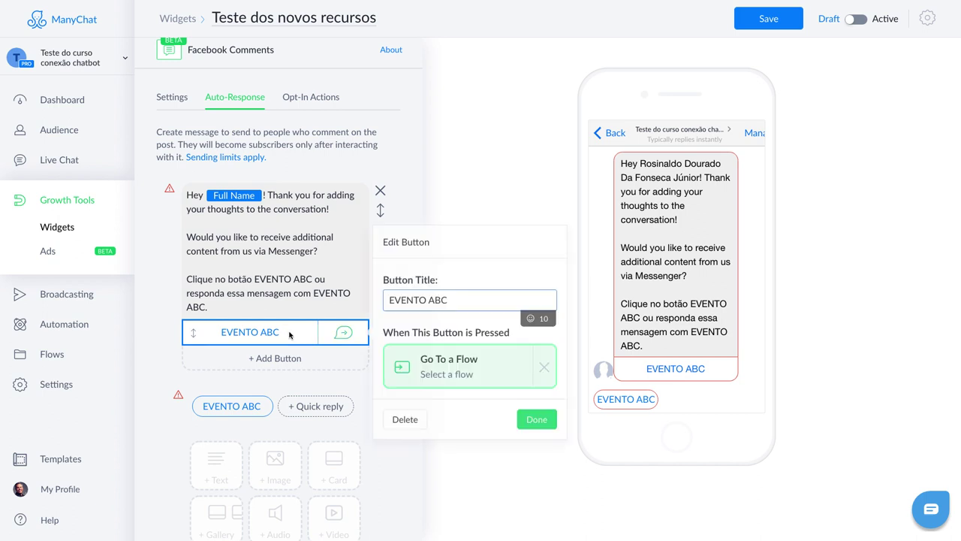
pyautogui.click(443, 379)
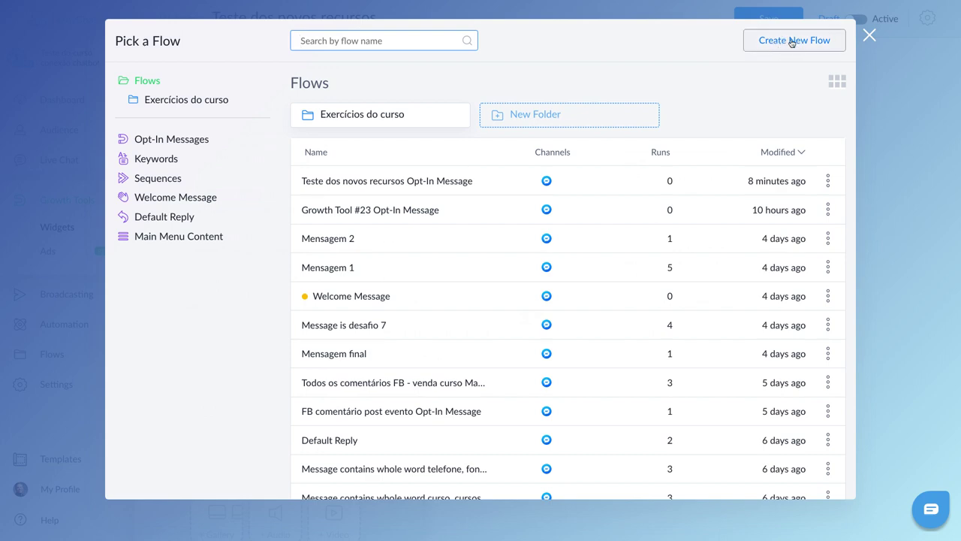
pyautogui.click(902, 95)
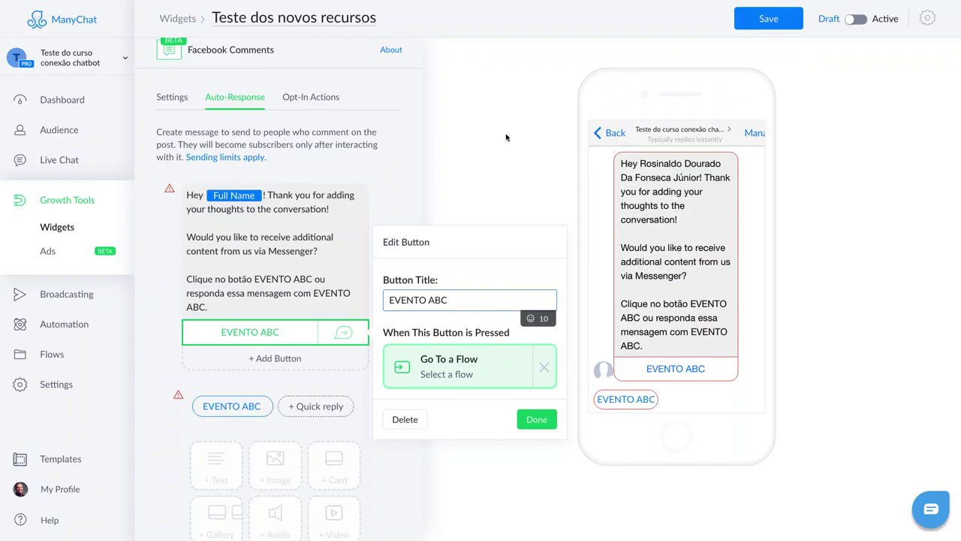
pyautogui.click(480, 176)
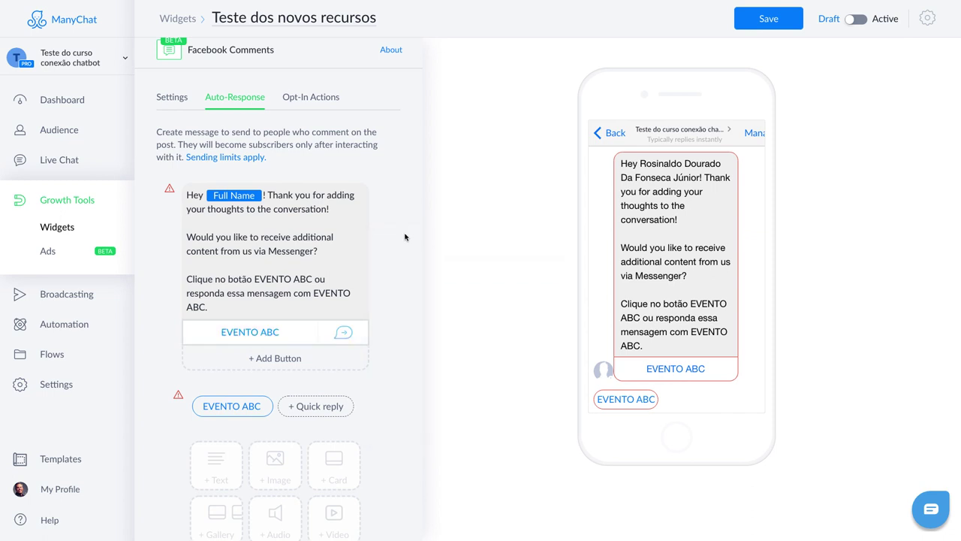
pyautogui.click(282, 338)
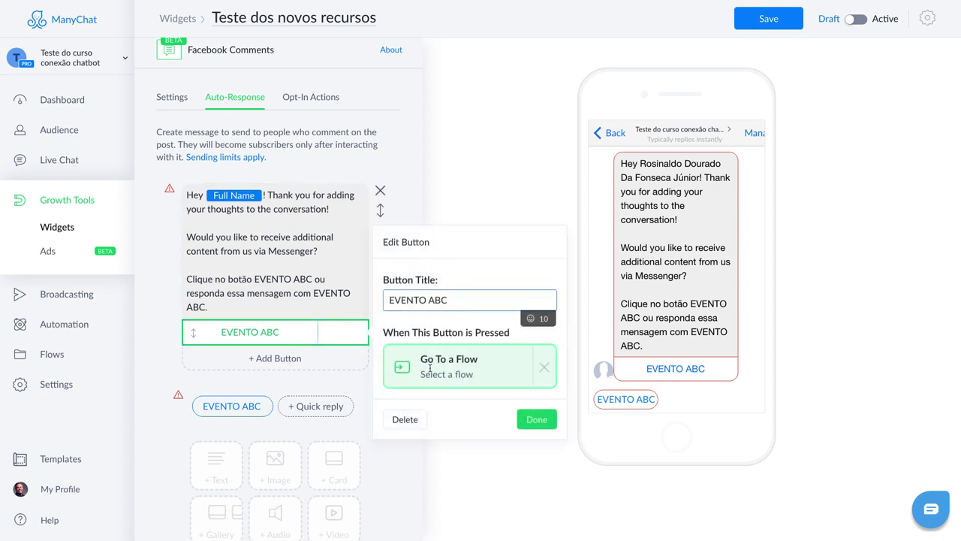
pyautogui.click(479, 178)
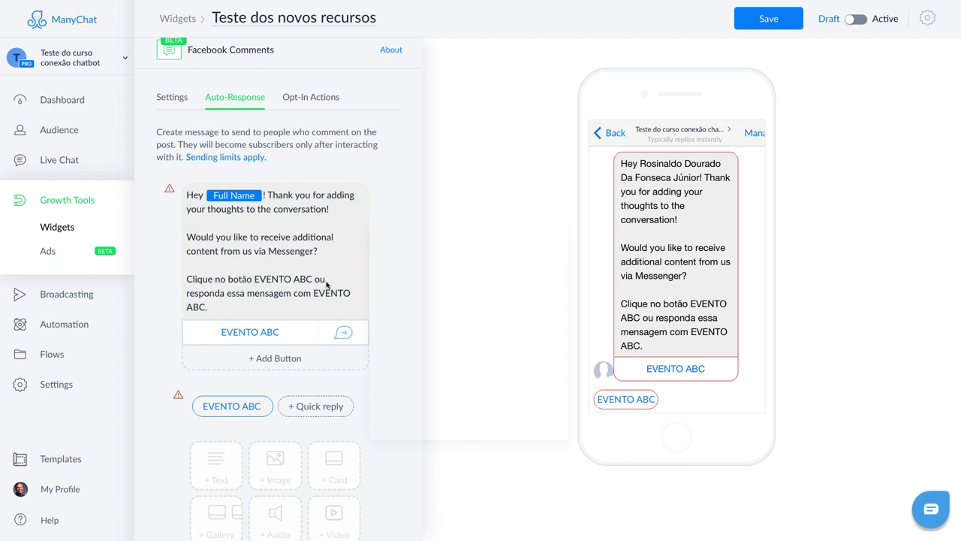
# Set the "EVENTO ABC" quick reply's action to Go To a Flow, without choosing a flow
pyautogui.click(232, 406)
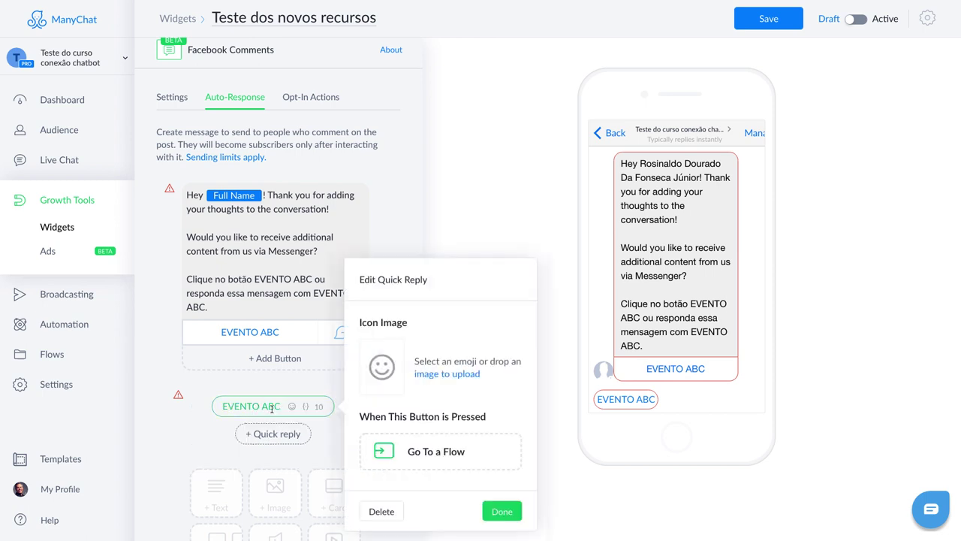
pyautogui.click(437, 449)
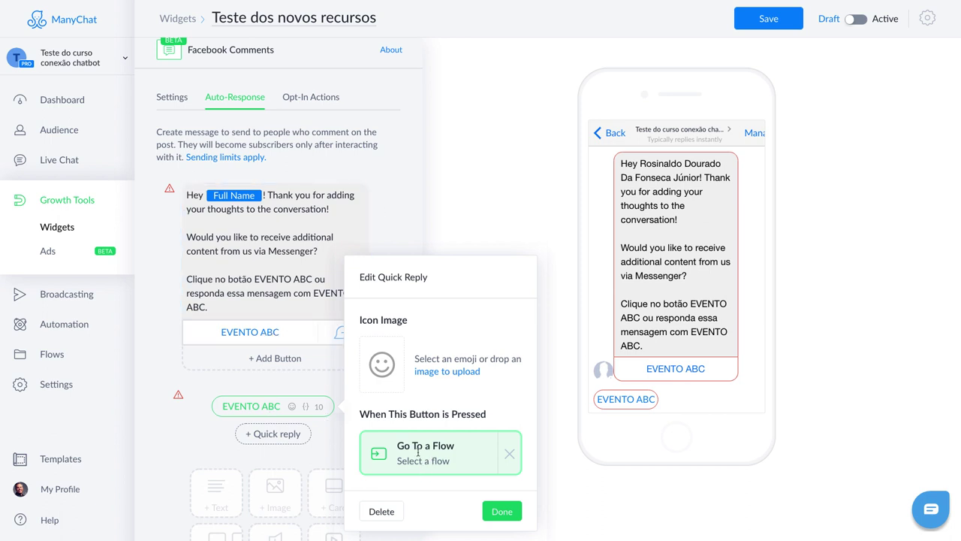
pyautogui.click(502, 511)
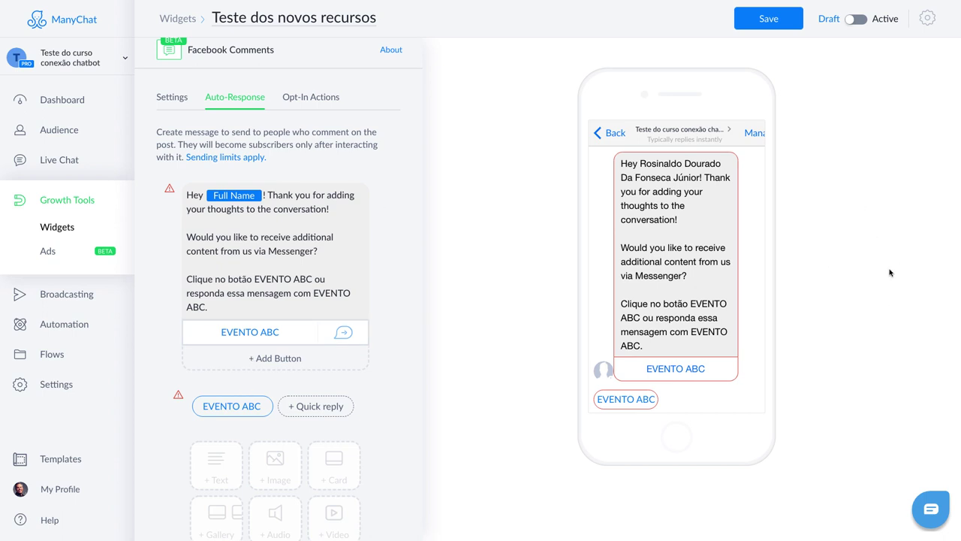
# Review the Go To a Flow action of the "EVENTO ABC" button and of the quick reply, leaving both unchanged
pyautogui.click(293, 333)
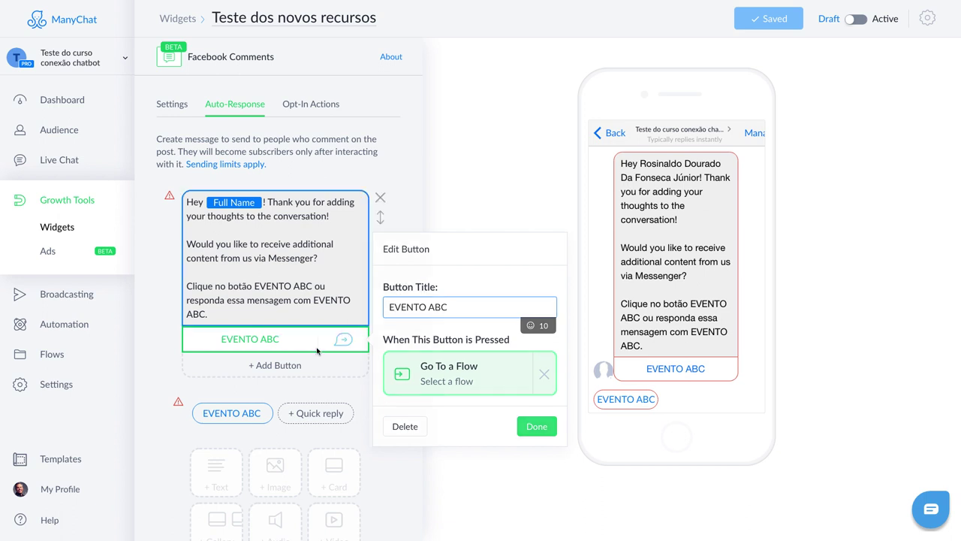
pyautogui.click(338, 271)
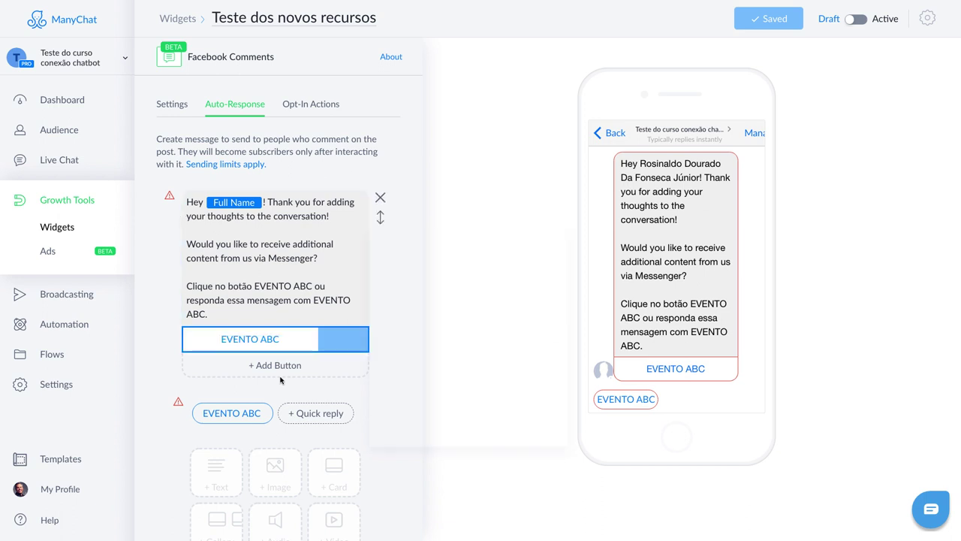
pyautogui.click(240, 414)
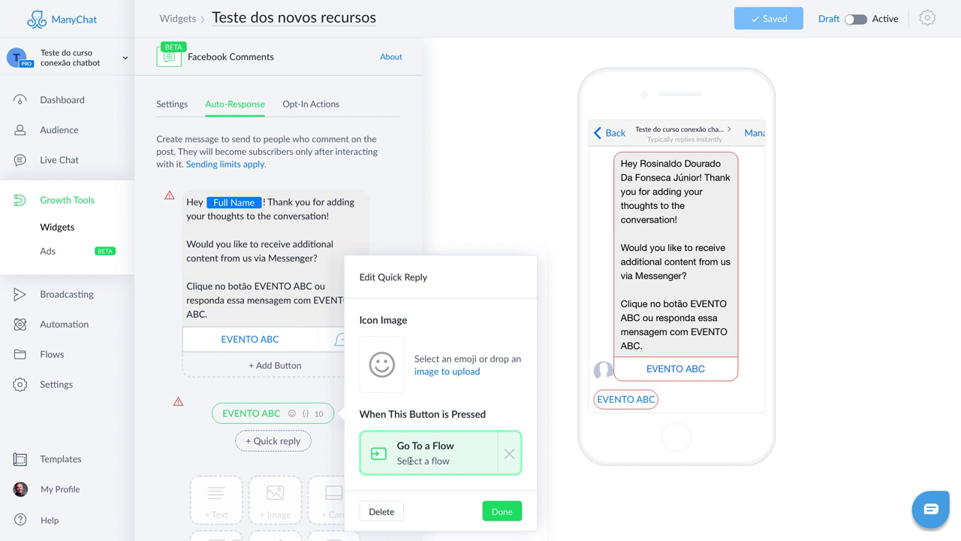
pyautogui.click(468, 220)
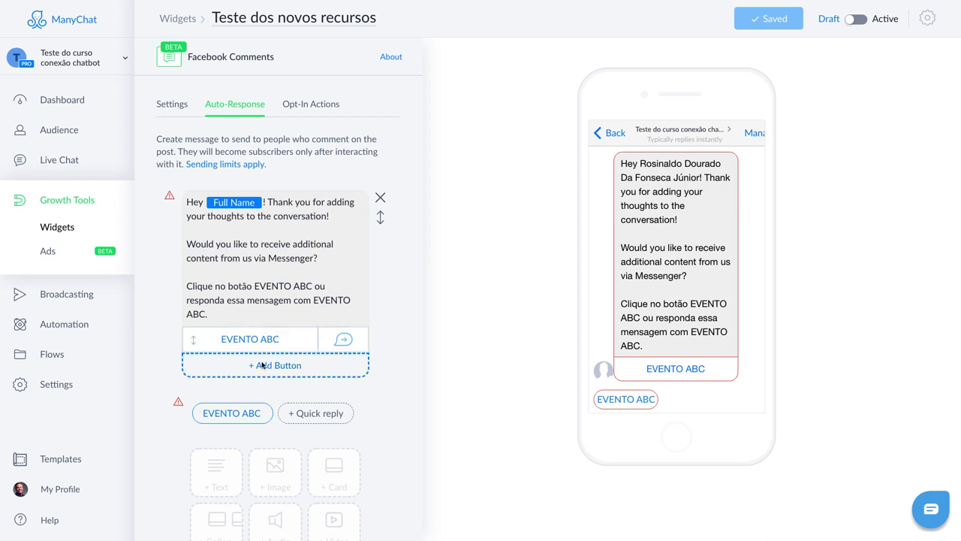
pyautogui.click(314, 301)
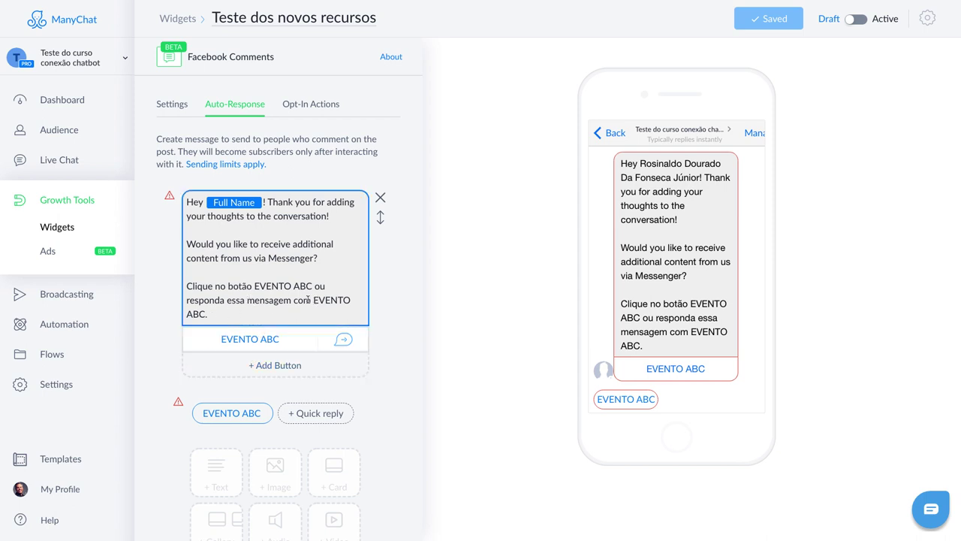
# Set the opt-in action for typed replies to "Send to everyone who replies"
pyautogui.click(318, 108)
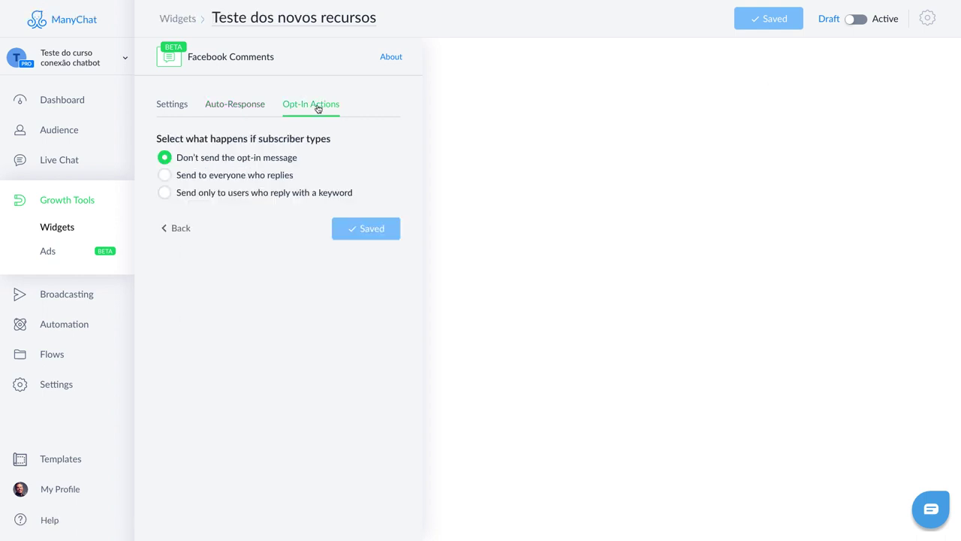
pyautogui.click(166, 175)
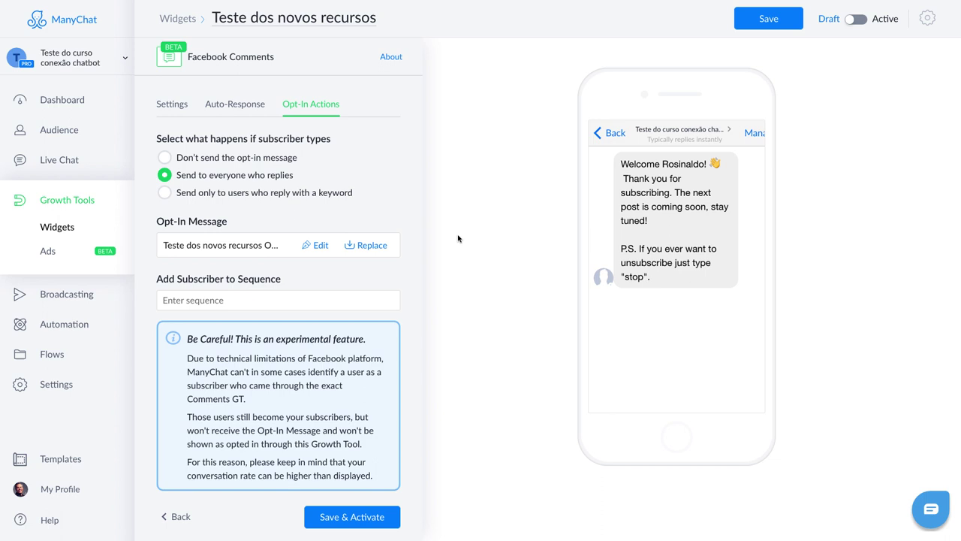
# Return to the auto-response message and examine the "EVENTO ABC" reply keyword at the end of its text, without editing it
pyautogui.click(254, 106)
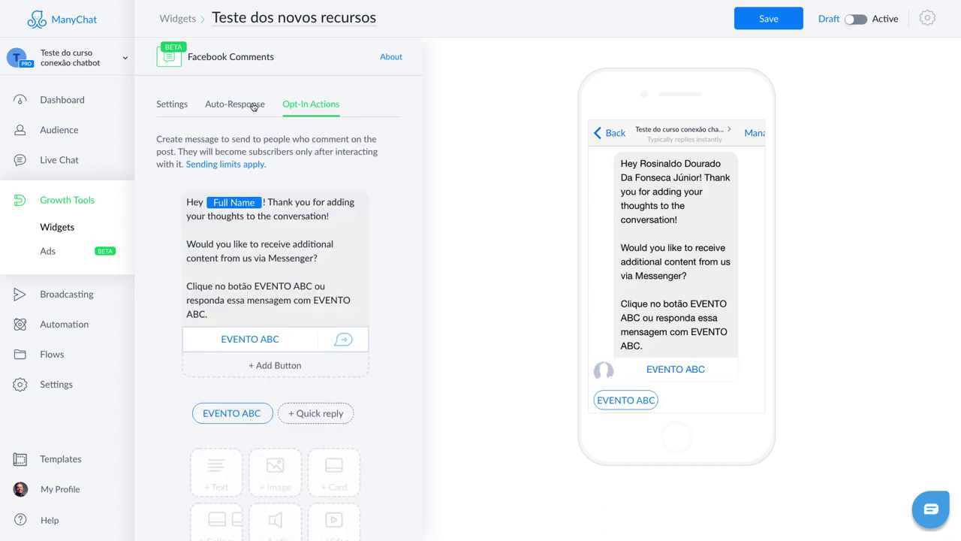
pyautogui.scroll(-1, 166, 354)
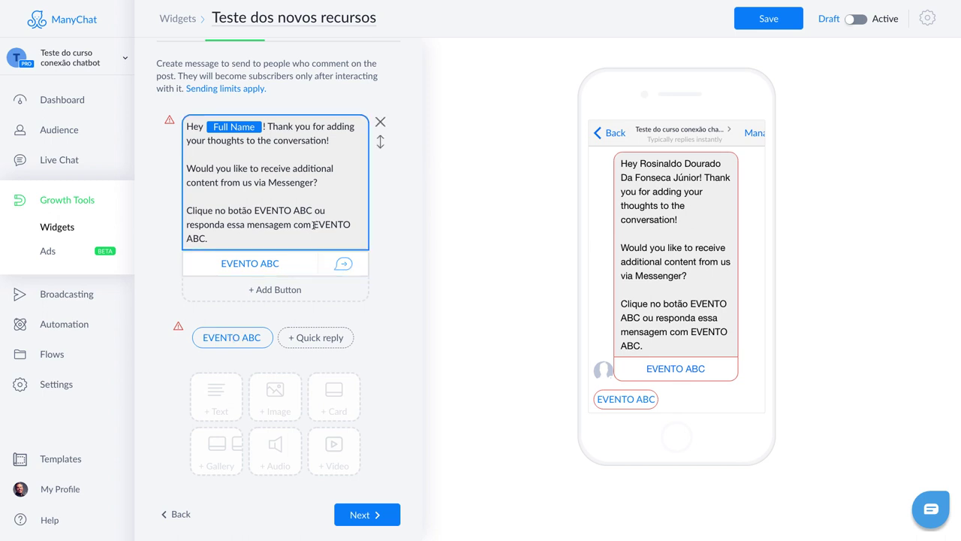
pyautogui.moveTo(313, 224); pyautogui.dragTo(313, 239)
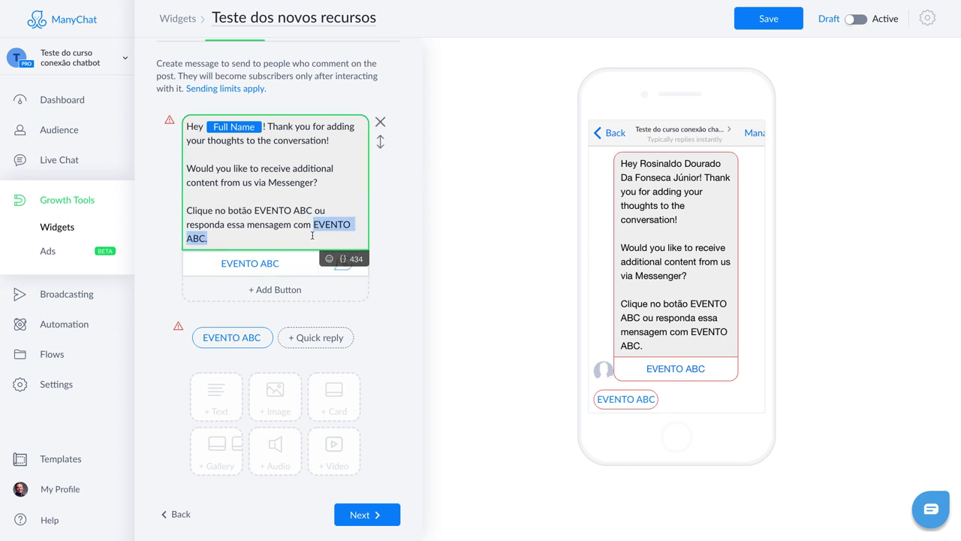
pyautogui.click(295, 235)
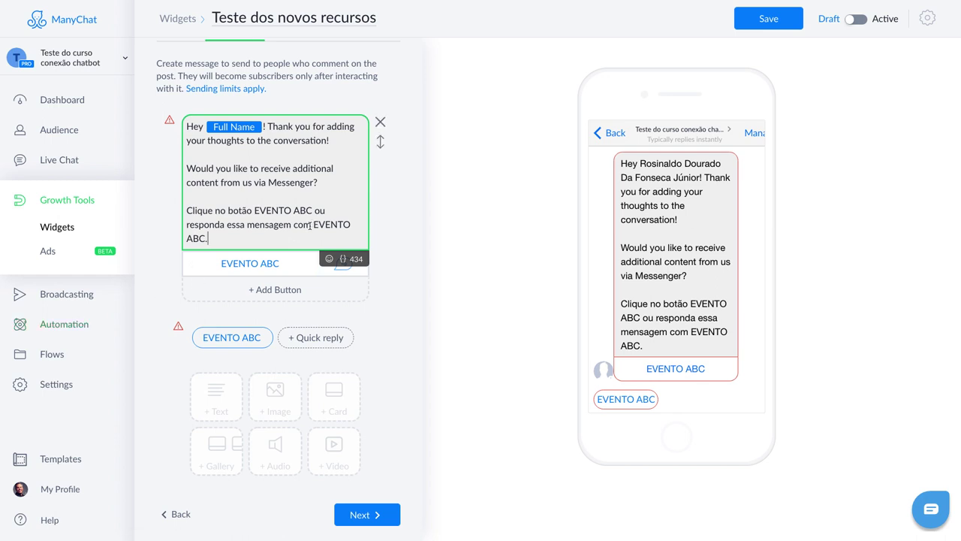
pyautogui.click(314, 224)
pyautogui.moveTo(314, 223); pyautogui.dragTo(206, 238)
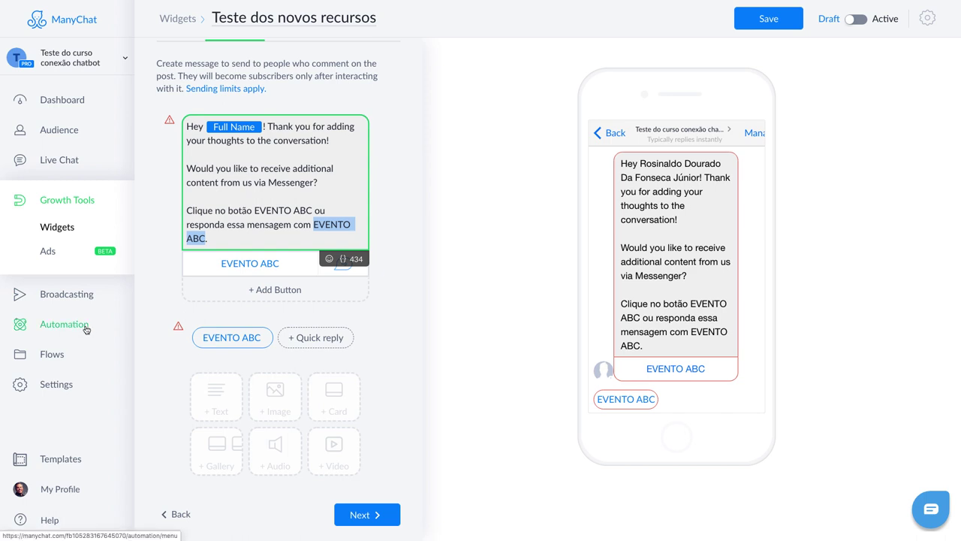
pyautogui.click(214, 209)
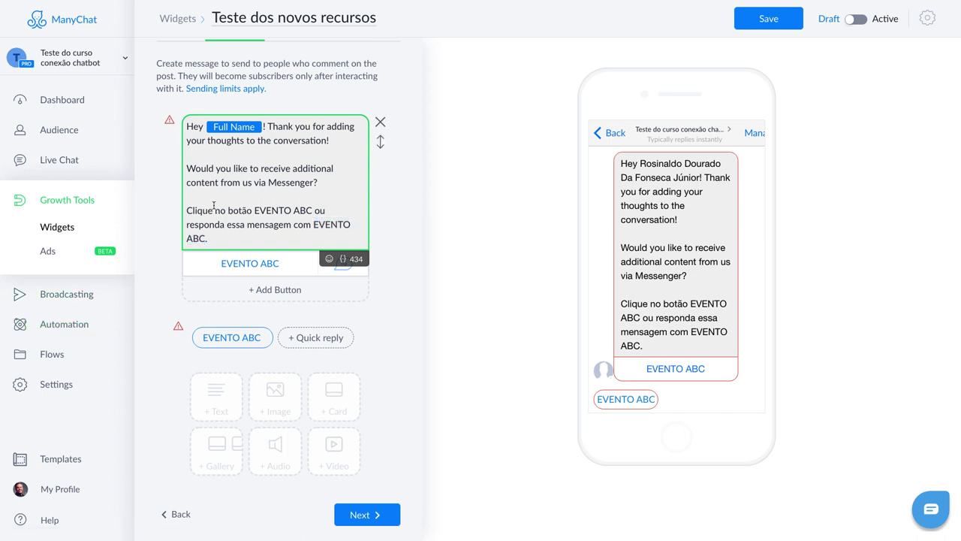